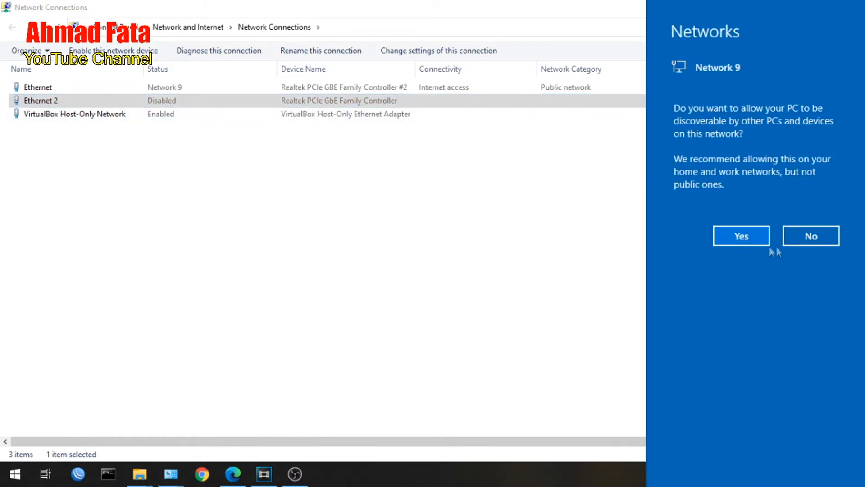
Decline making the PC discoverable on the network, and review the Ethernet adapter's TCP/IPv4 properties without changing them.
left_click(812, 237)
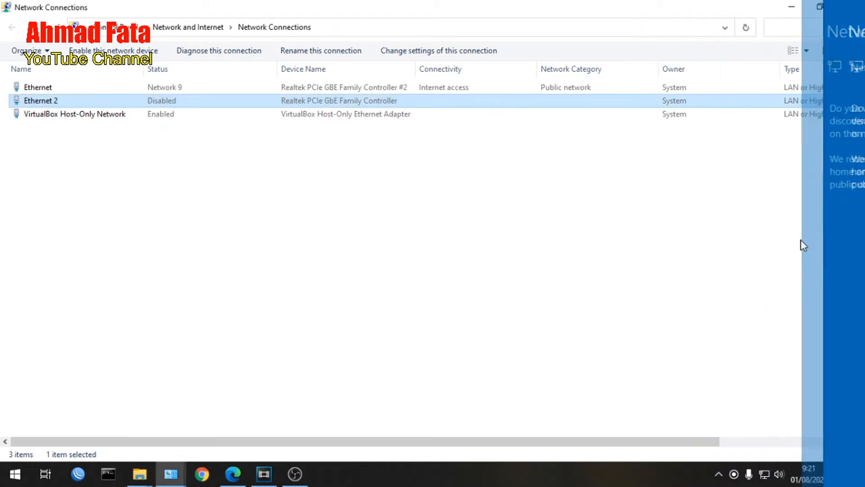
right_click(33, 89)
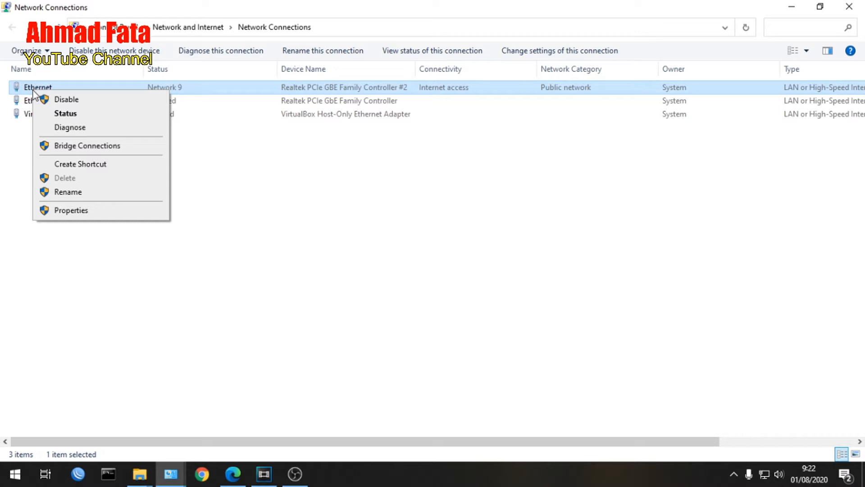
left_click(68, 210)
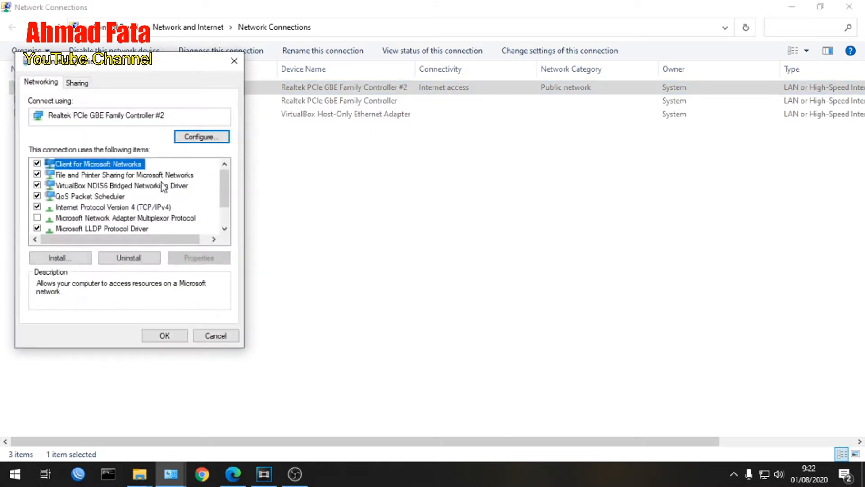
left_click(139, 208)
left_click(196, 257)
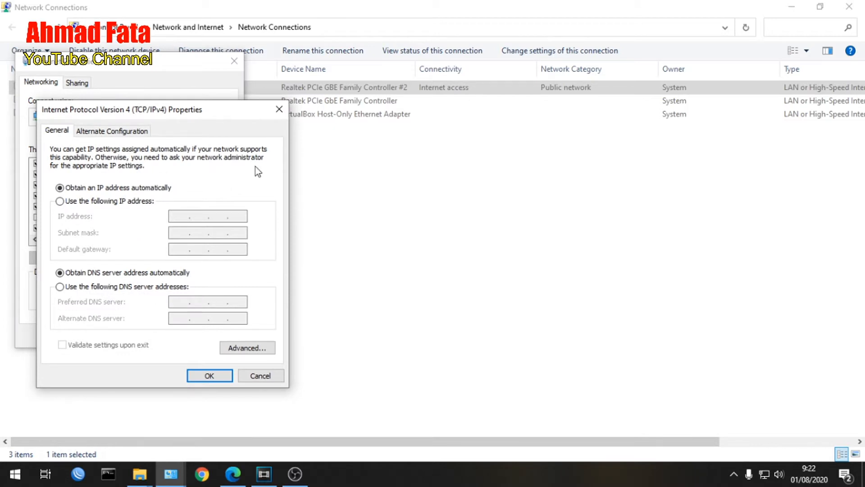
left_click(280, 109)
left_click(234, 61)
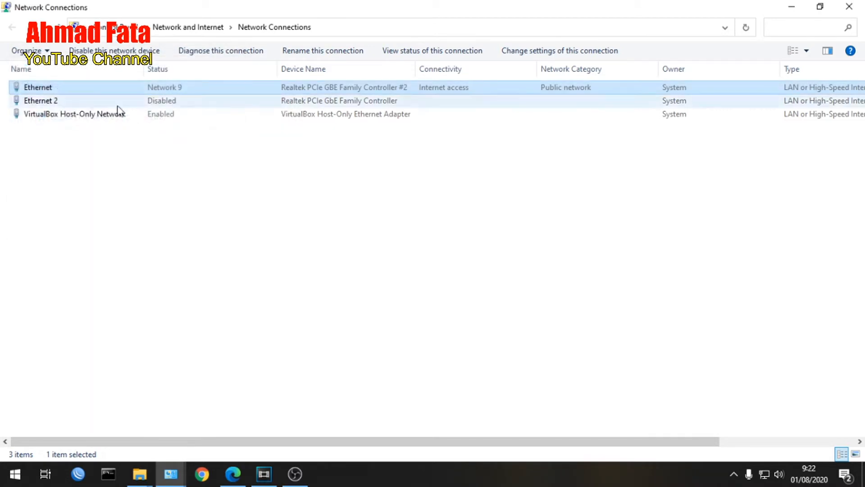
Examine the Ethernet adapter's connection details for its IPv4 address, default gateway and DHCP server, and close the status windows.
right_click(28, 88)
left_click(49, 110)
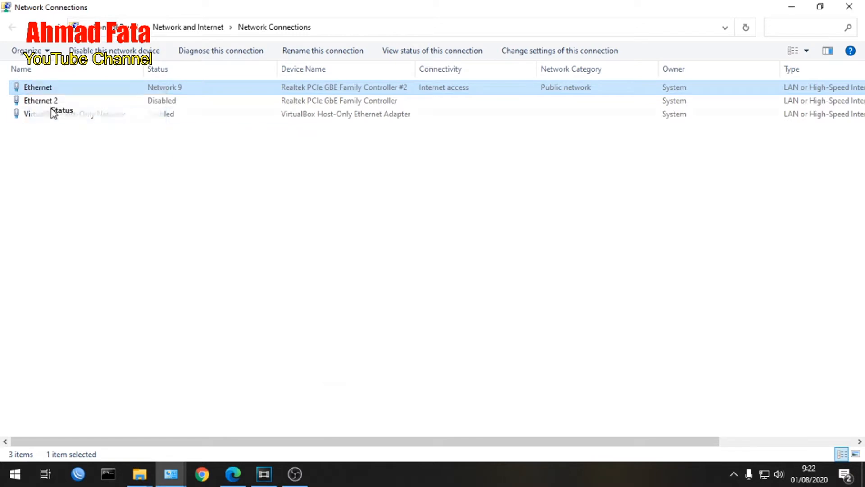
left_click(367, 233)
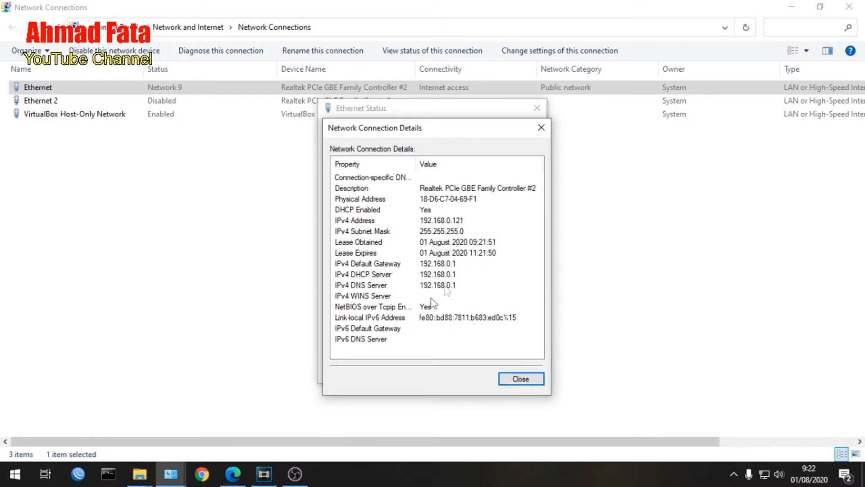
left_click(525, 381)
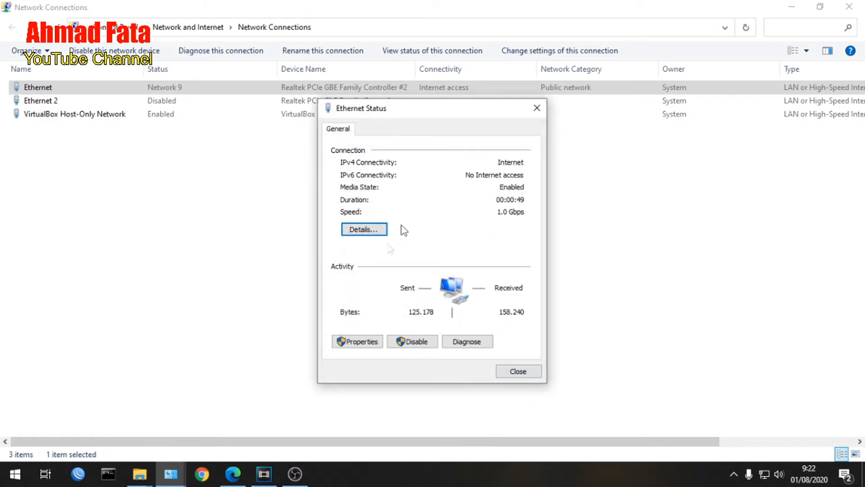
left_click(537, 108)
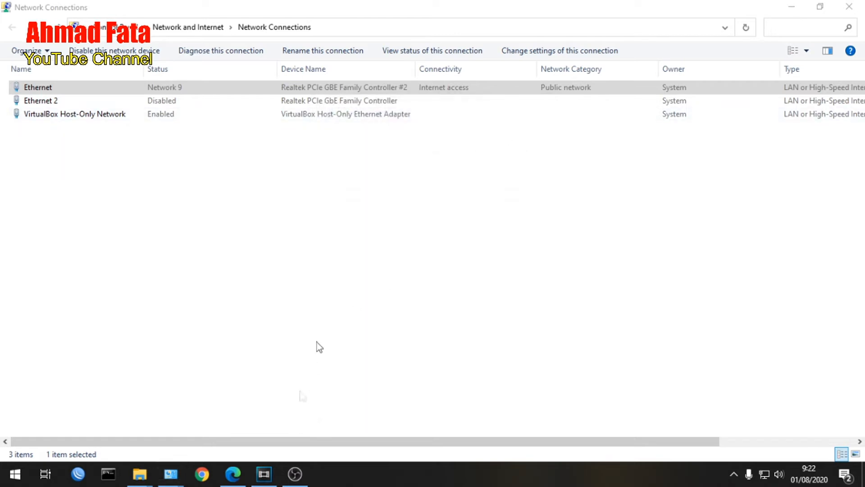
Switch to Microsoft Edge and open the router's setup page at tplinkwifi.net.
left_click(232, 474)
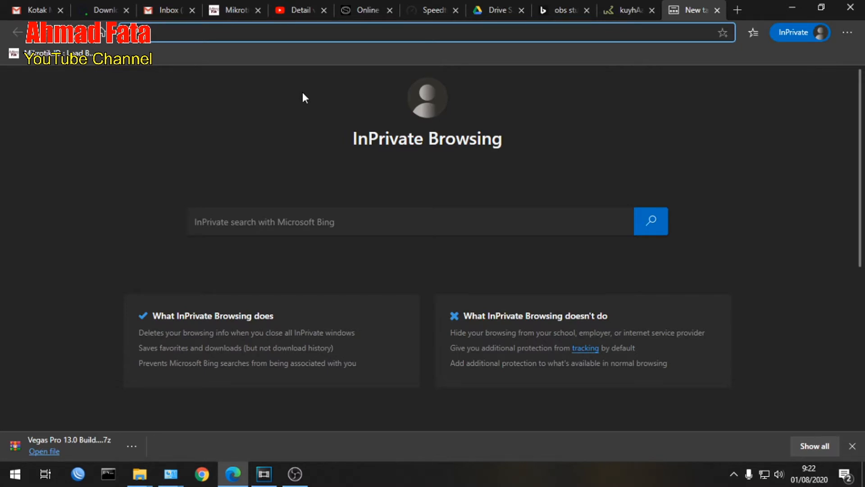
type("plinkwif")
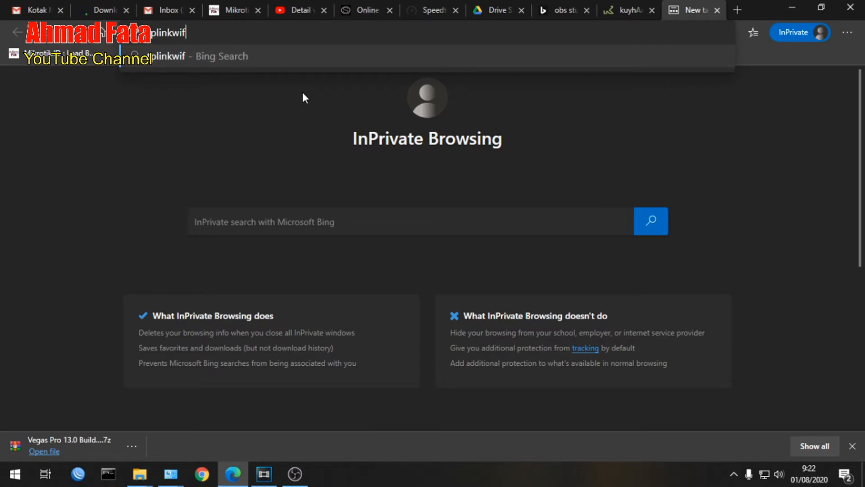
type("i.net")
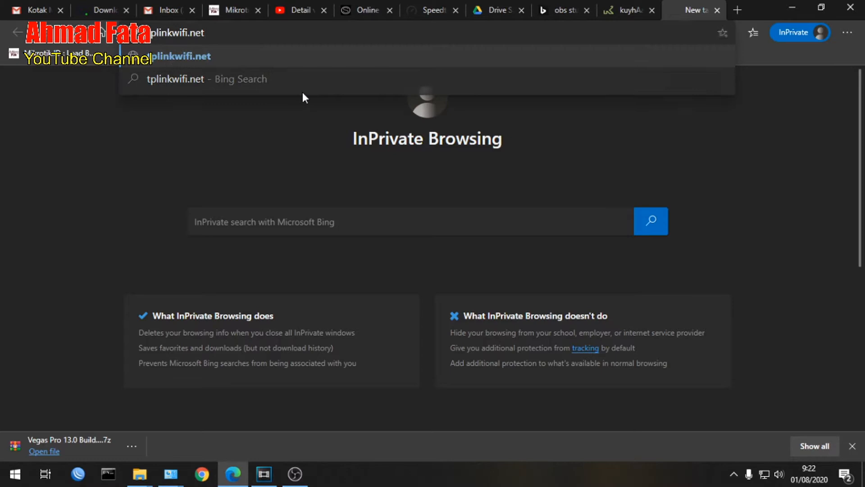
key("Return")
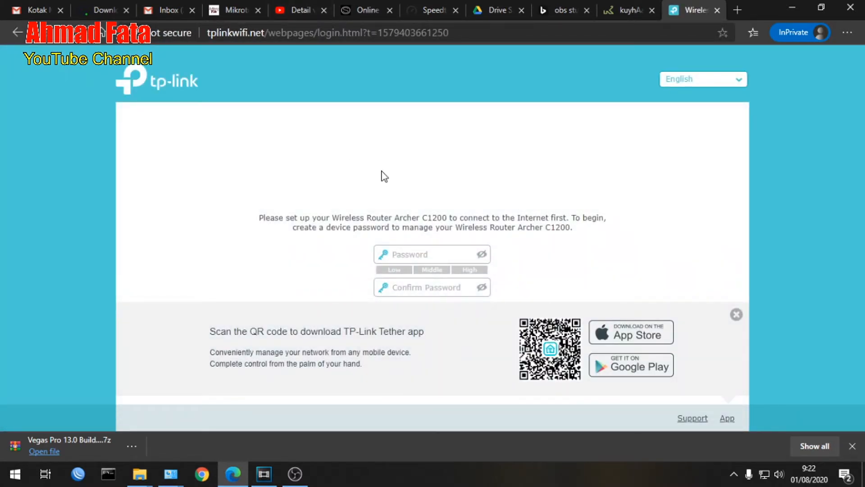
Create the router's device password, enter it again in the confirmation field, and submit it to start the setup.
left_click(423, 257)
type("••")
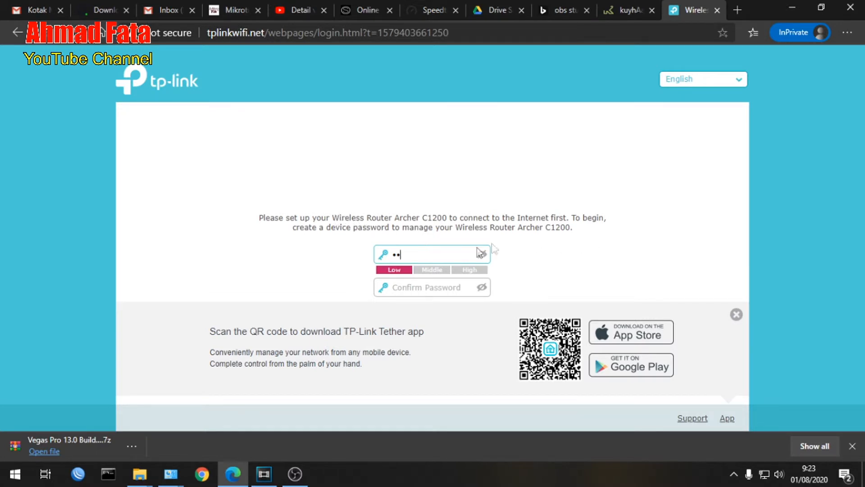
left_click_drag(431, 253, 369, 263)
type("admin1234567")
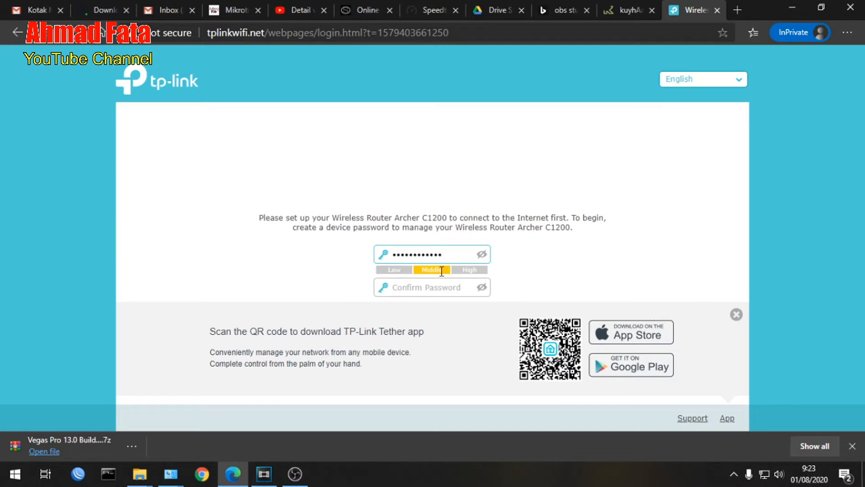
left_click(433, 293)
type("admin1")
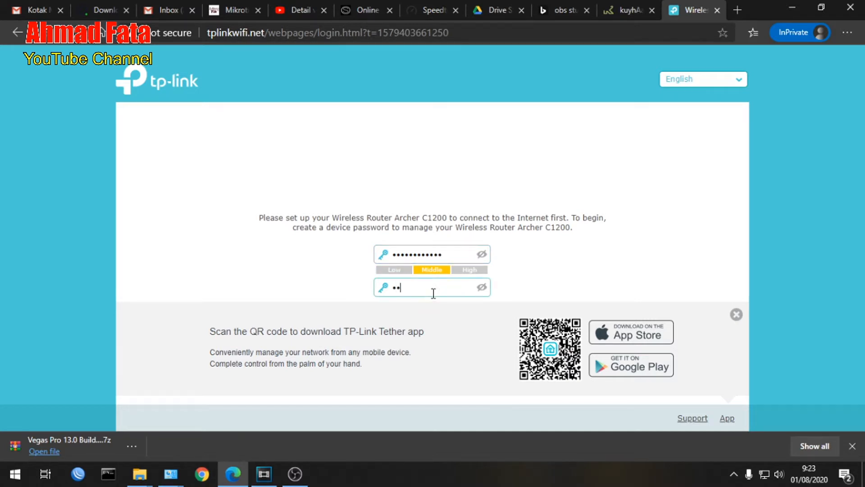
type("2345678")
left_click(535, 285)
key("Return")
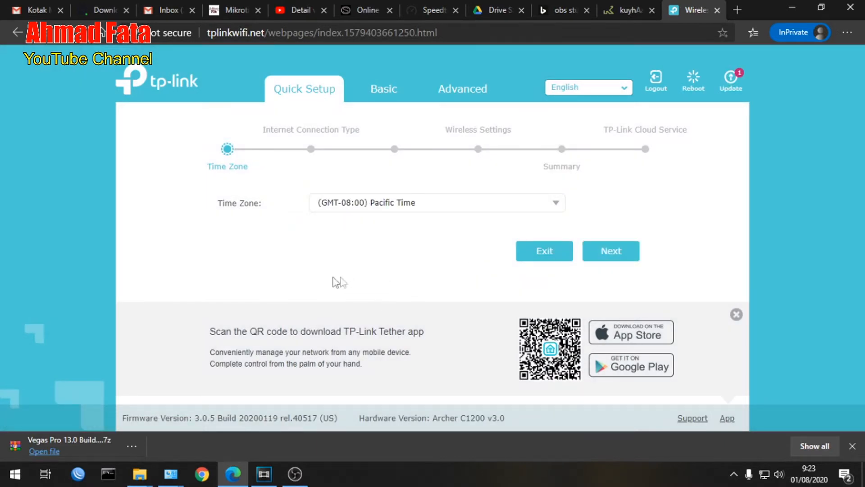
left_click(426, 204)
scroll(376, 292, "down", 1)
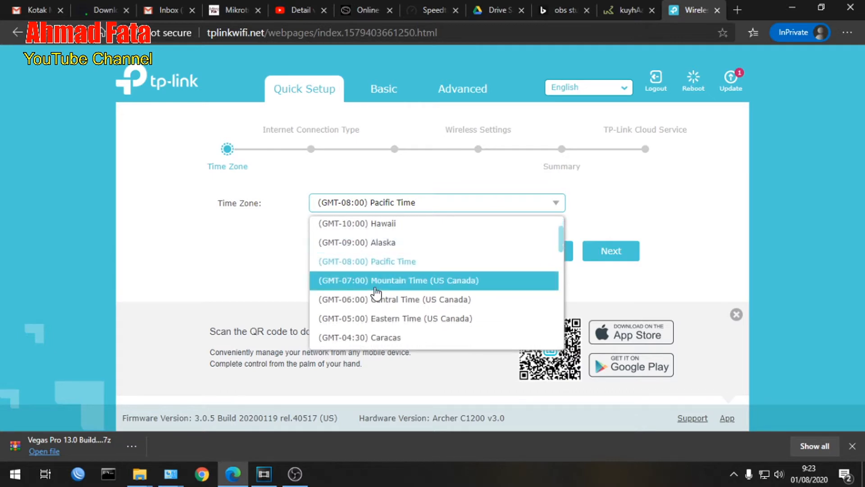
left_click(152, 275)
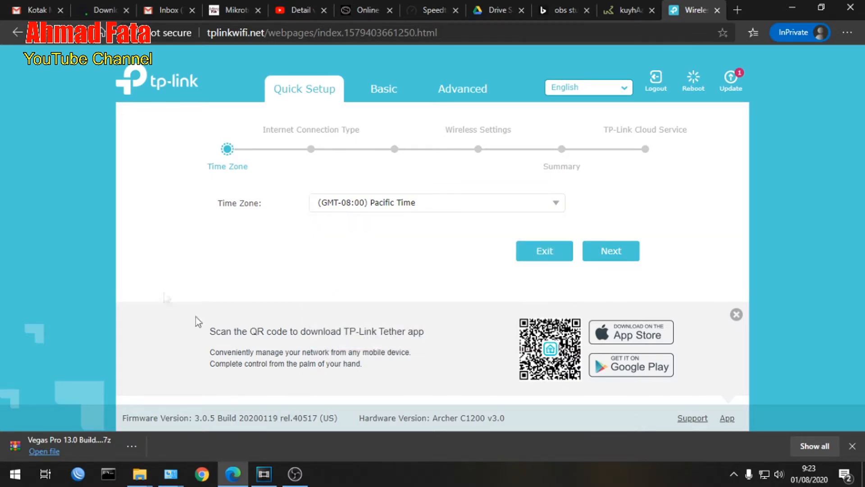
left_click(294, 473)
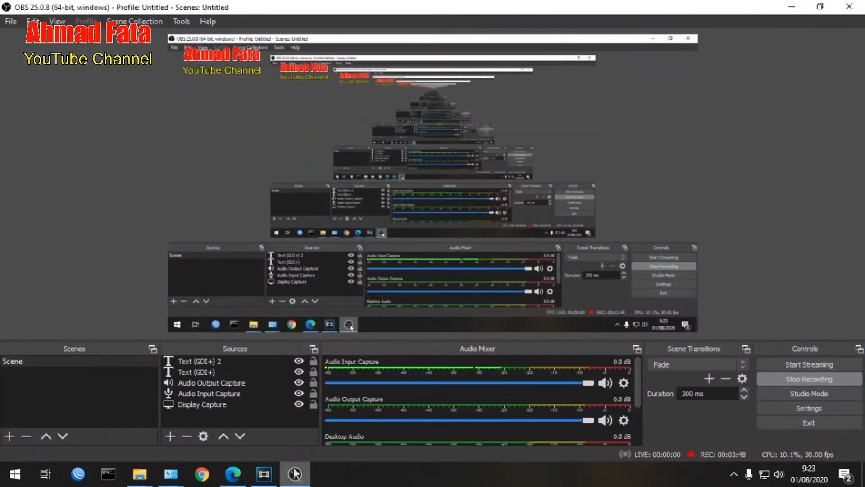
left_click(792, 7)
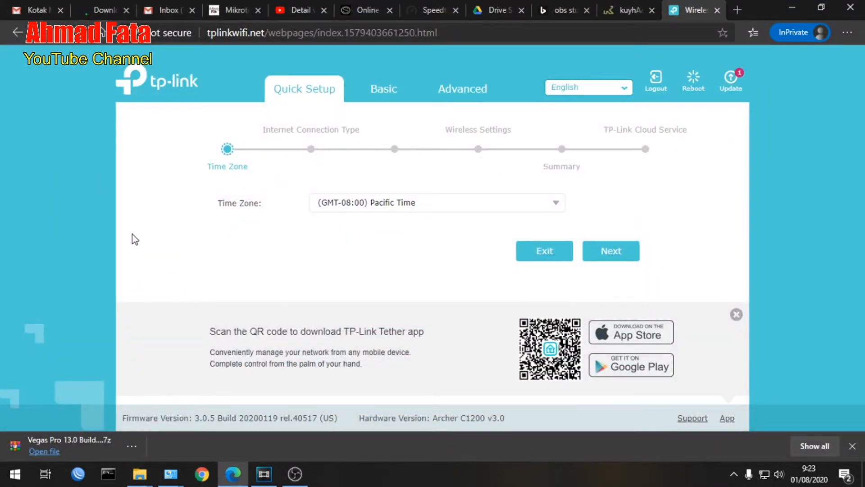
Set the router's time zone to (GMT+07:00) Bangkok, Jakarta, Hanoi and continue to the internet connection type.
left_click(402, 204)
scroll(400, 271, "down", 3)
scroll(399, 271, "down", 7)
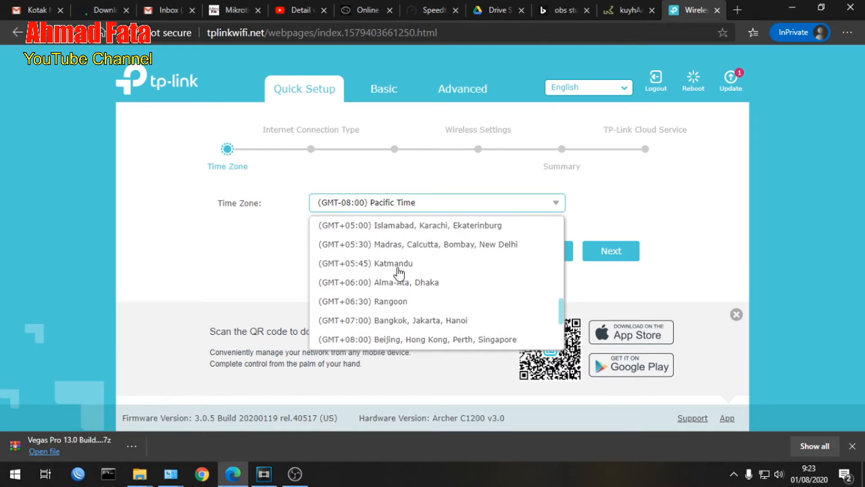
scroll(399, 272, "down", 1)
left_click(408, 261)
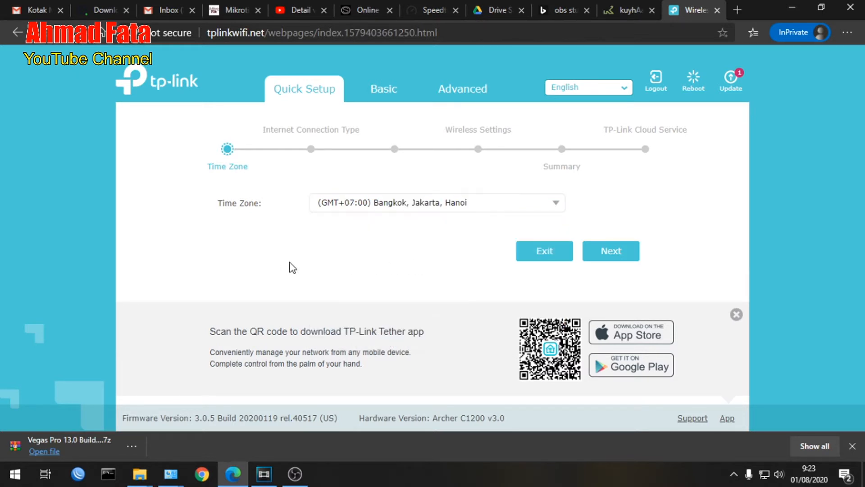
left_click(610, 250)
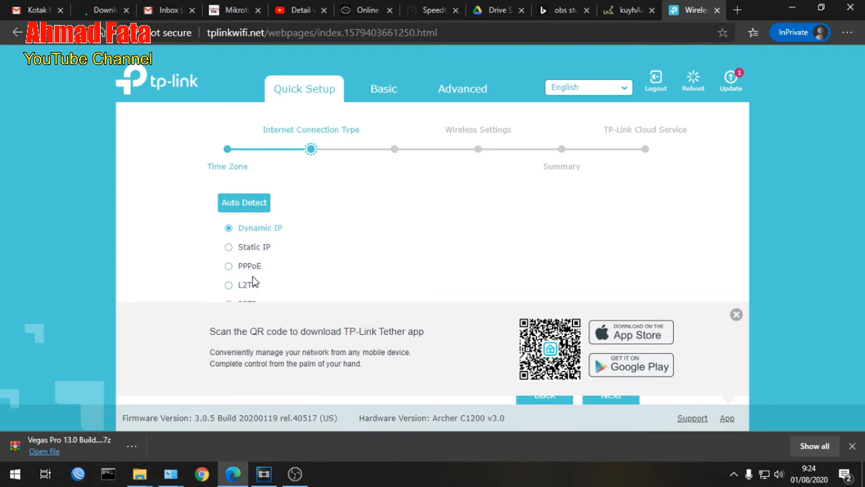
scroll(251, 281, "down", 1)
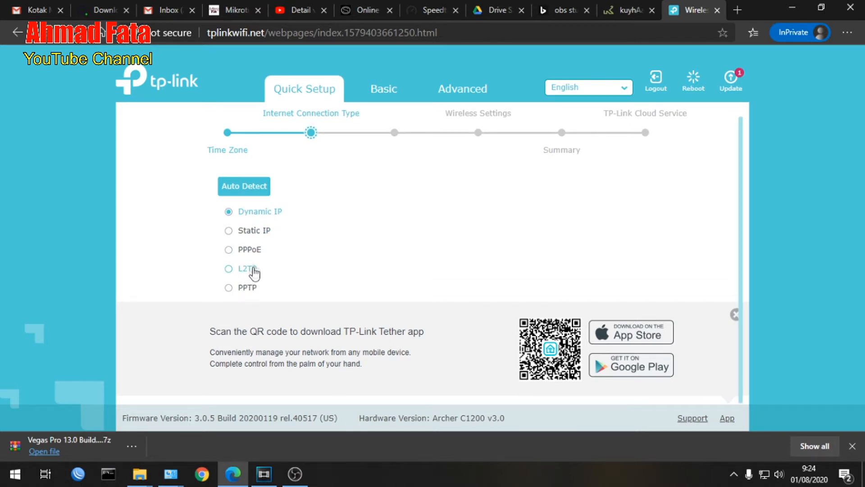
left_click(230, 232)
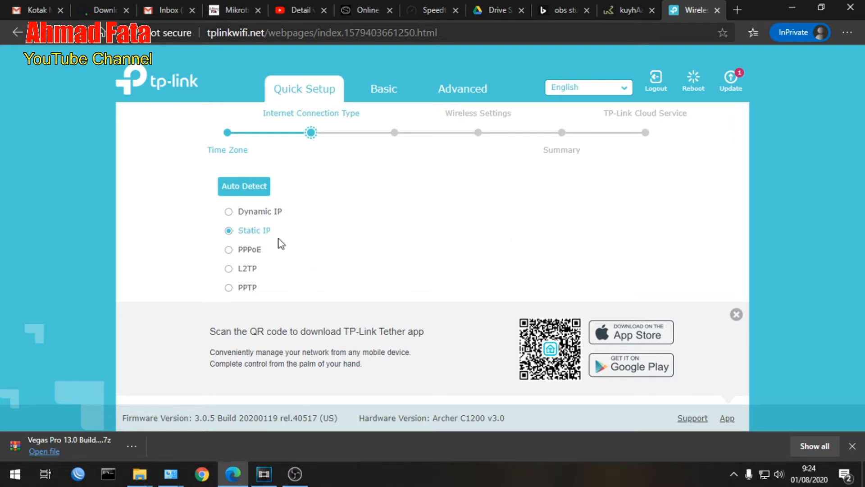
left_click(229, 212)
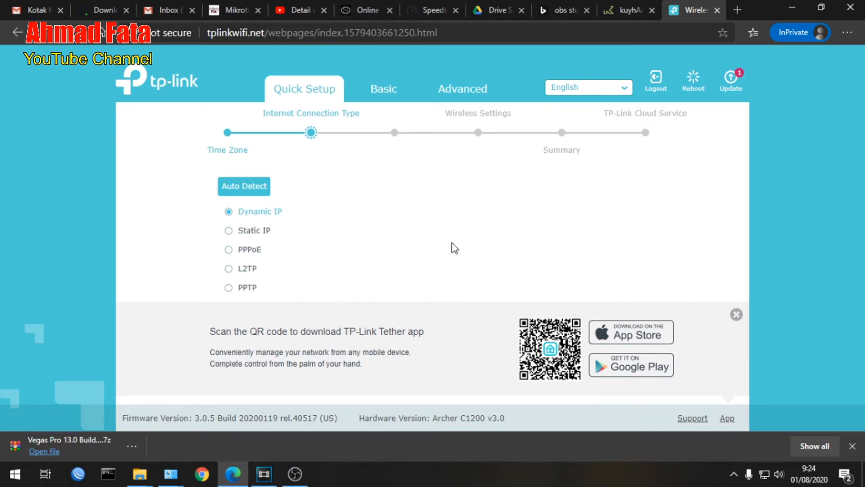
Auto-detect the internet connection type, accept Dynamic IP, and continue to the wireless settings without cloning the MAC address.
left_click(247, 189)
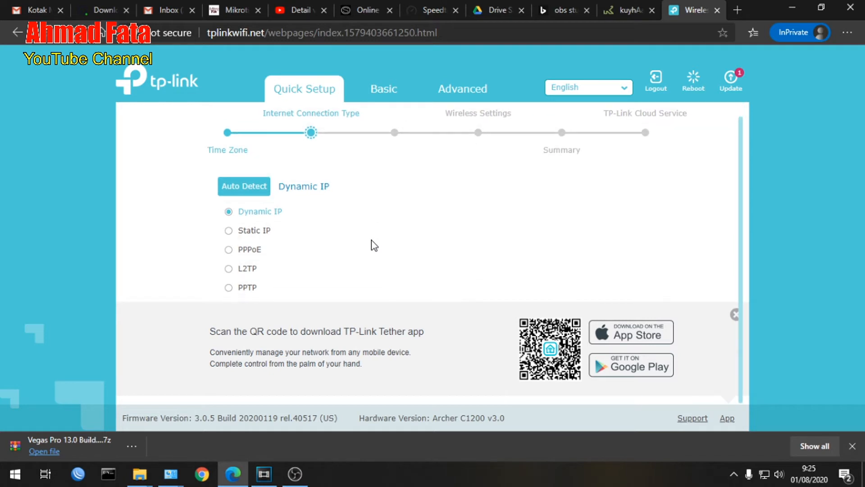
scroll(374, 245, "up", 1)
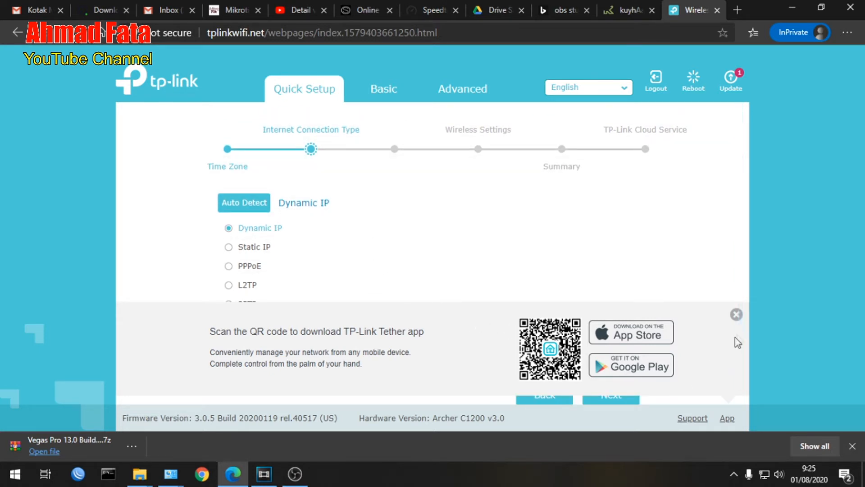
left_click(735, 314)
scroll(631, 348, "down", 1)
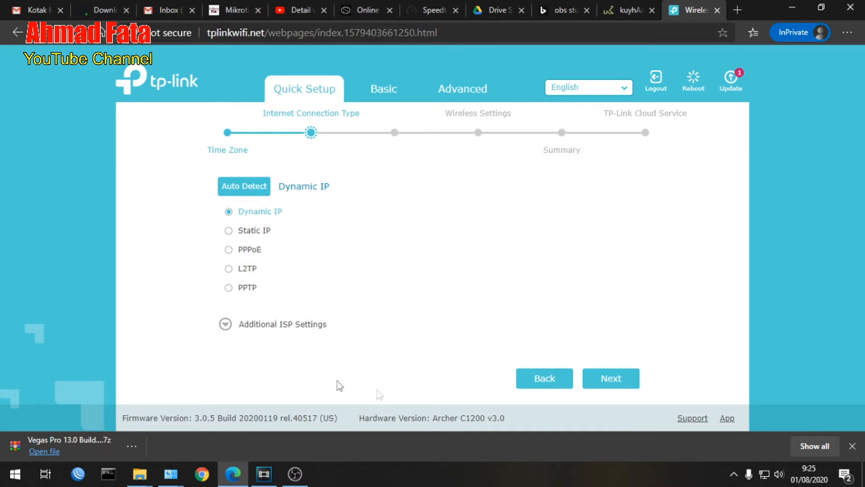
left_click(610, 380)
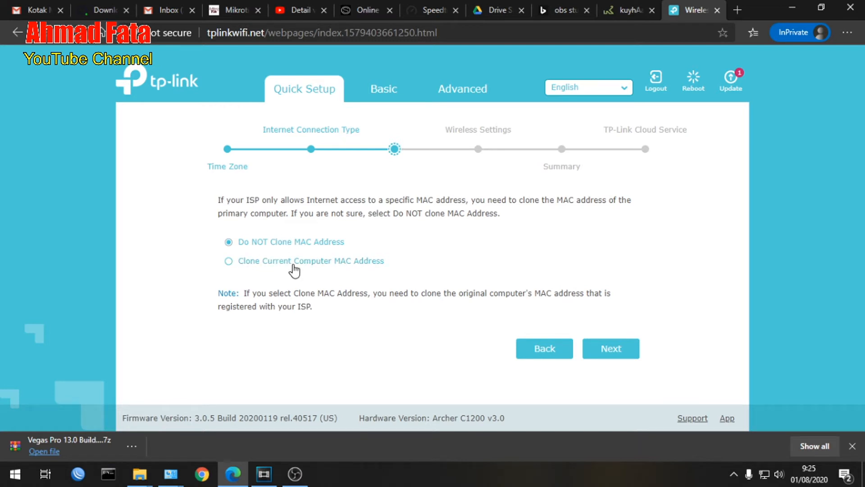
left_click(614, 352)
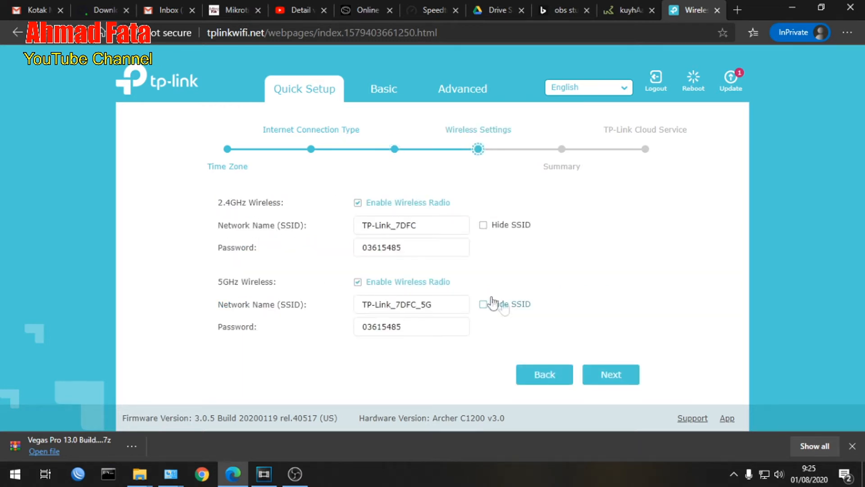
Set the network name (SSID) of the 2.4GHz wireless network to Guru.manda.net.
left_click_drag(431, 229, 241, 228)
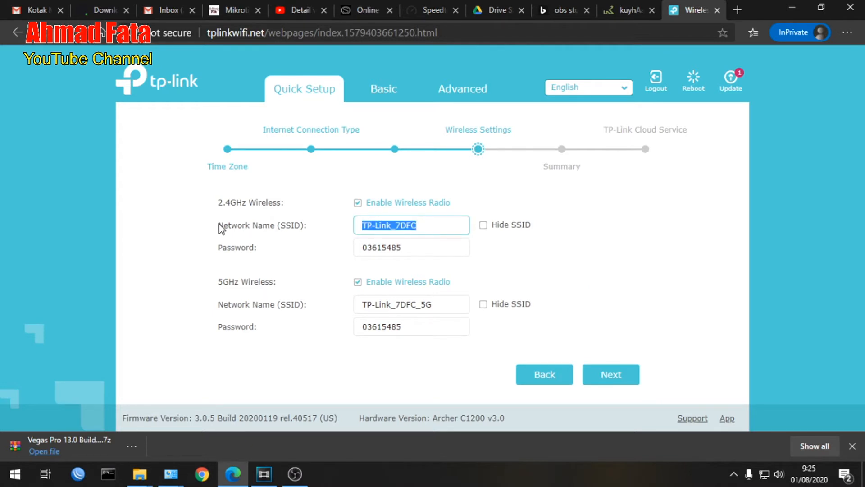
type("R")
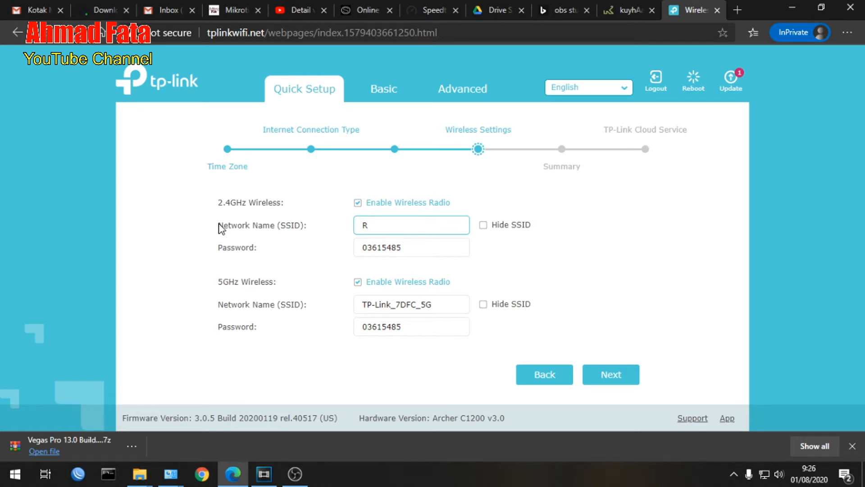
key("BackSpace")
type("Guru.manda.net")
Replace the 2.4GHz wireless password with a new one and disable the 5GHz wireless radio.
left_click_drag(420, 247, 214, 257)
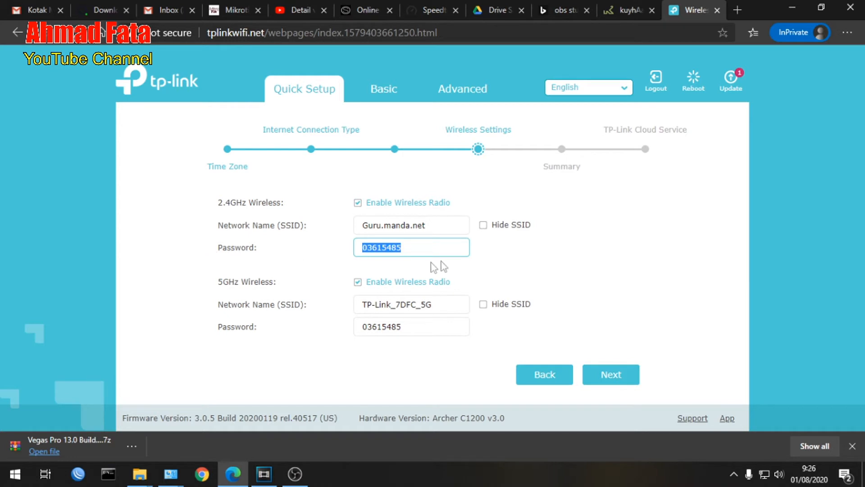
type("pa")
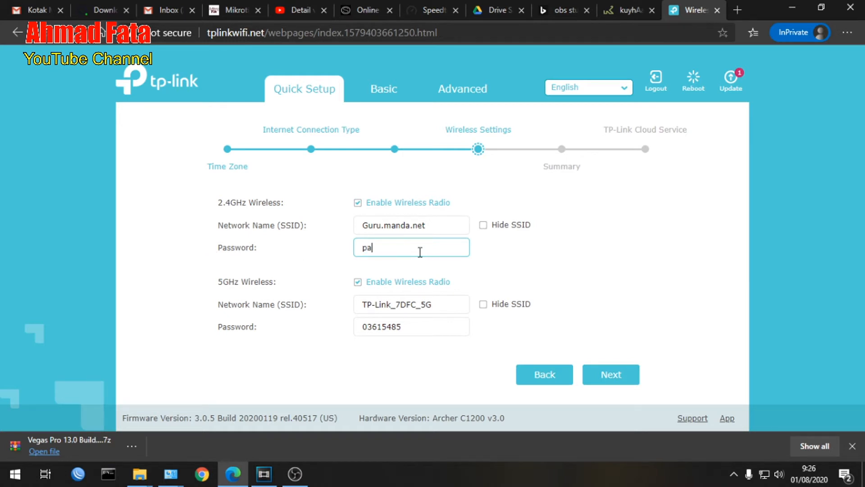
type("ssword")
left_click(359, 289)
left_click(359, 288)
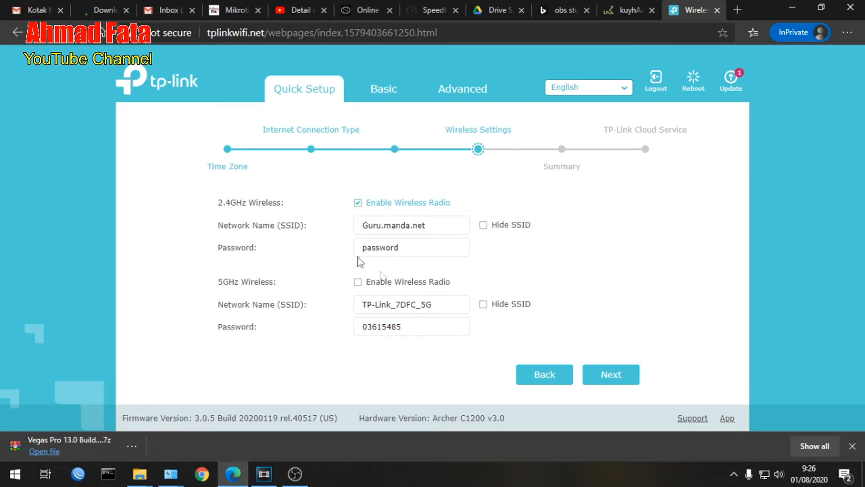
Change the 2.4GHz network name (SSID) to guru.manda.net and continue to the summary.
left_click(370, 230)
key("BackSpace")
type("g")
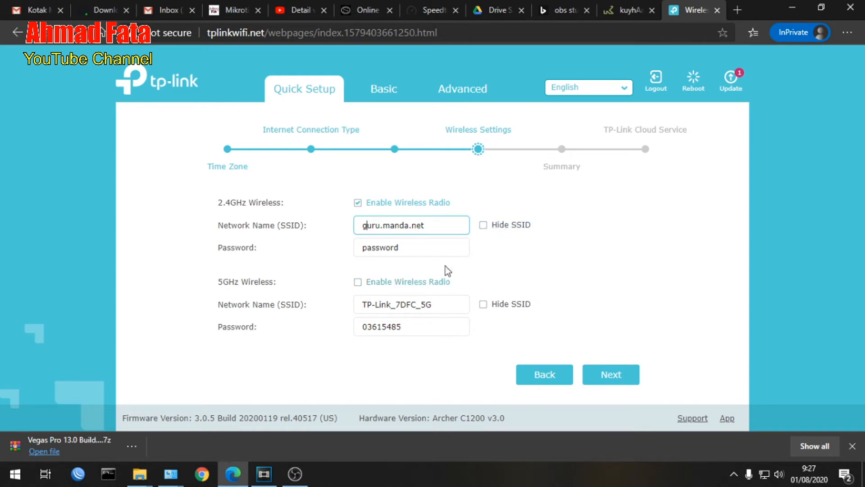
left_click(615, 378)
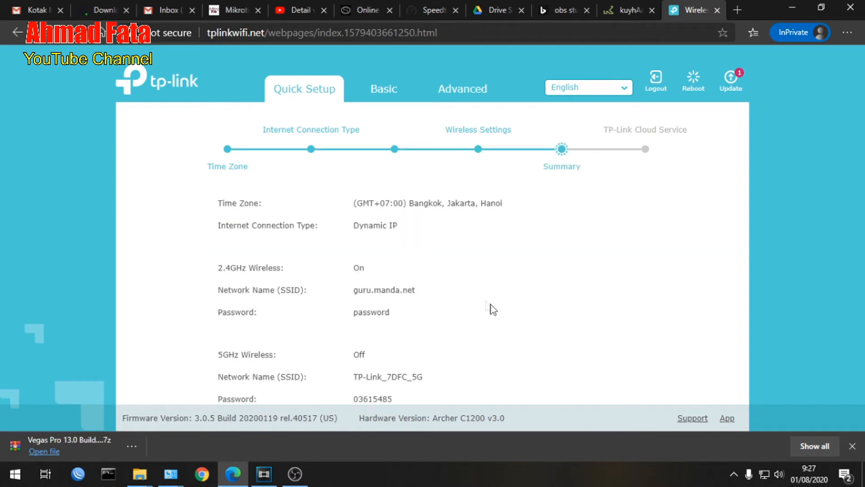
Review the Quick Setup summary and save the configuration to the router.
scroll(366, 216, "down", 2)
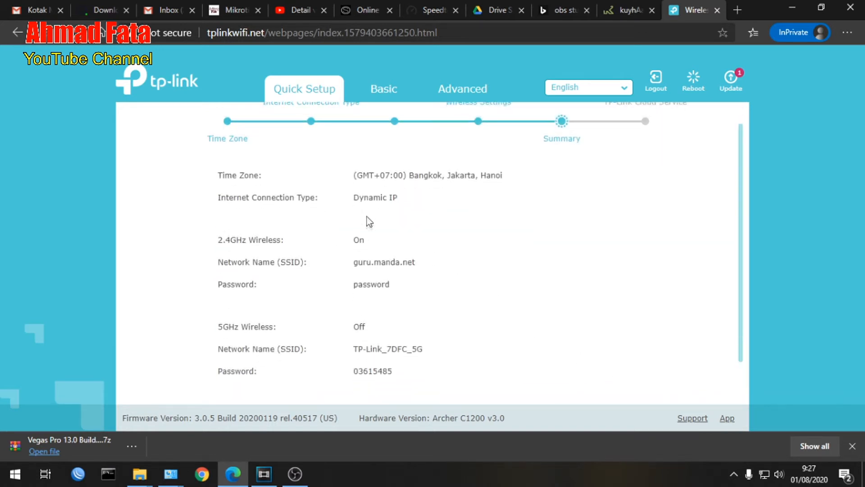
left_click(599, 379)
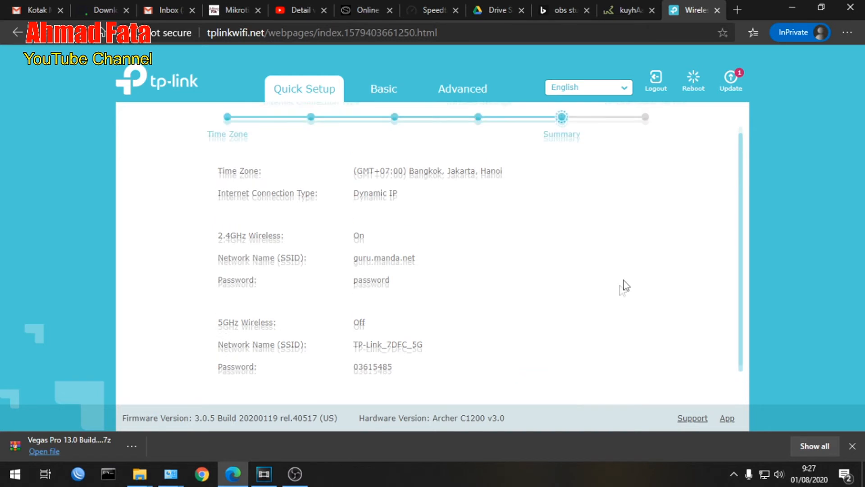
left_click(601, 375)
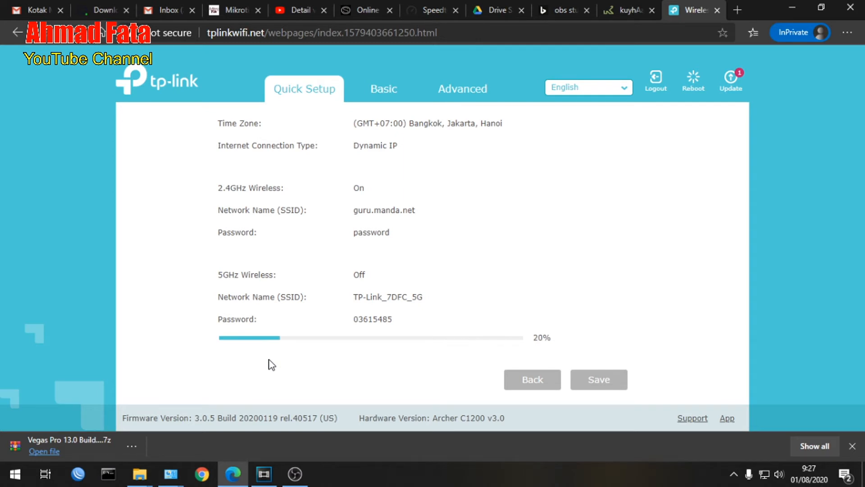
scroll(272, 364, "up", 1)
scroll(271, 364, "down", 1)
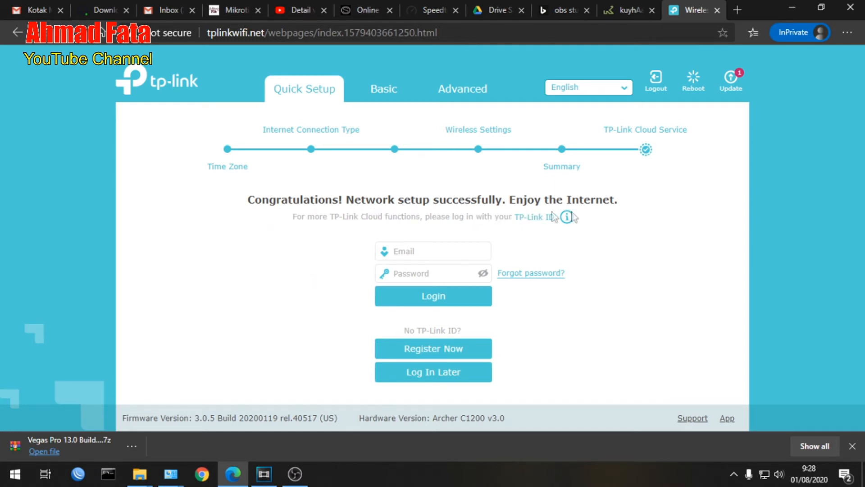
Look through the router's basic pages, covering the network map, wireless, internet and guest network settings.
mouse_move(567, 217)
left_click(384, 90)
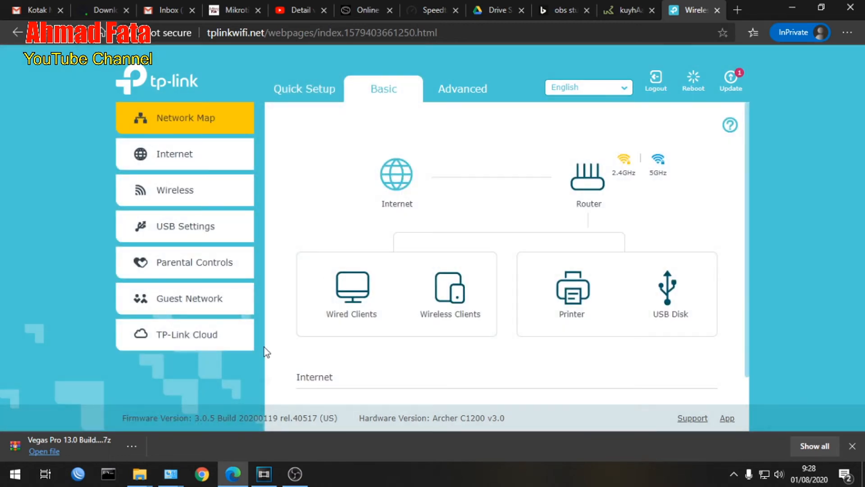
left_click(461, 95)
left_click(388, 91)
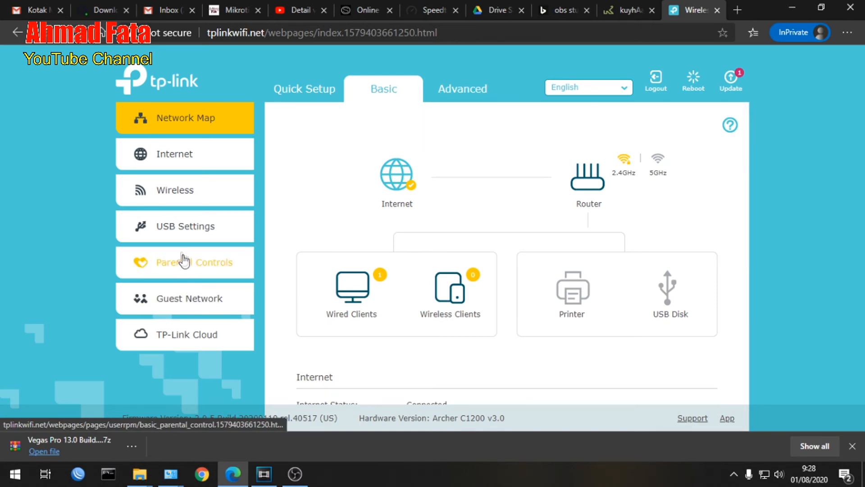
left_click(175, 191)
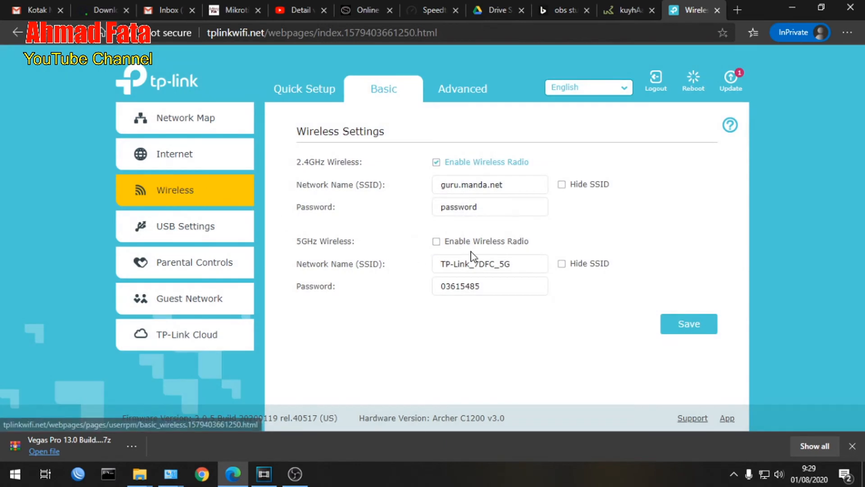
left_click(142, 158)
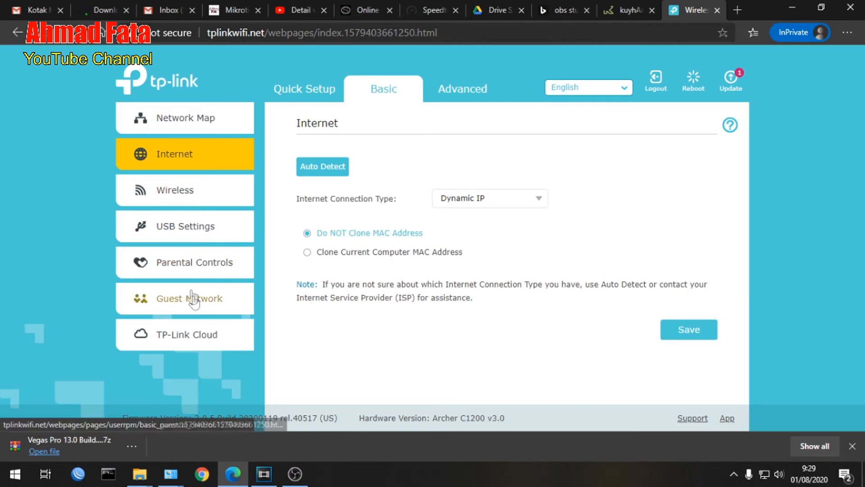
left_click(189, 310)
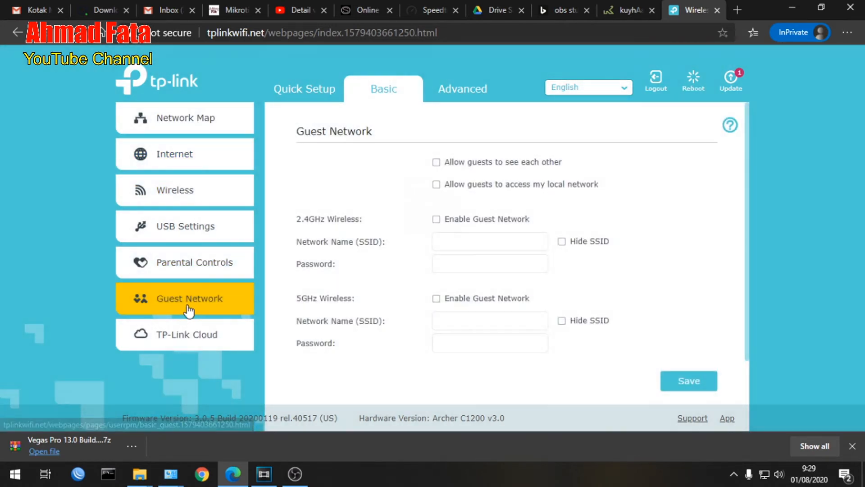
scroll(433, 267, "down", 1)
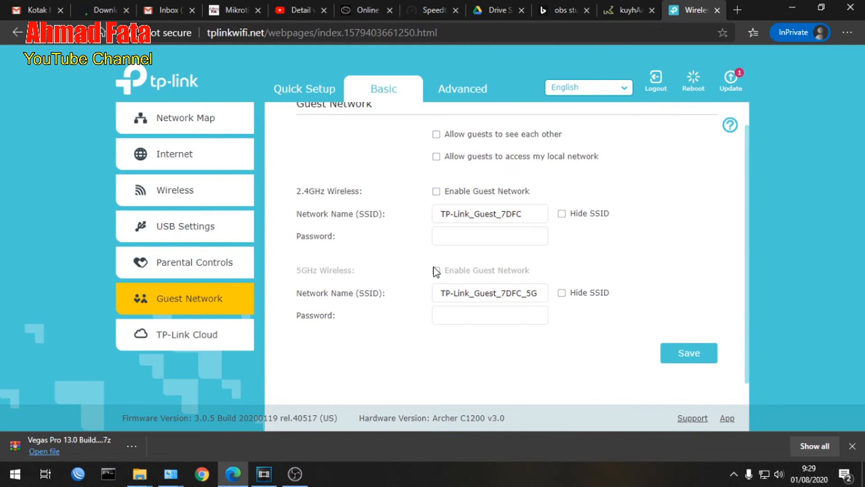
scroll(434, 268, "up", 1)
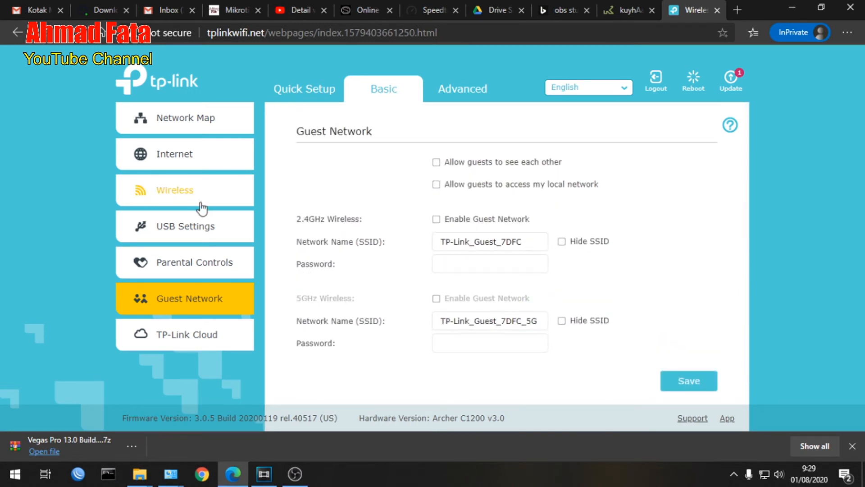
scroll(439, 289, "down", 1)
scroll(438, 285, "up", 1)
Examine the router's advanced status overview and the IPv4 internet connection details.
left_click(464, 90)
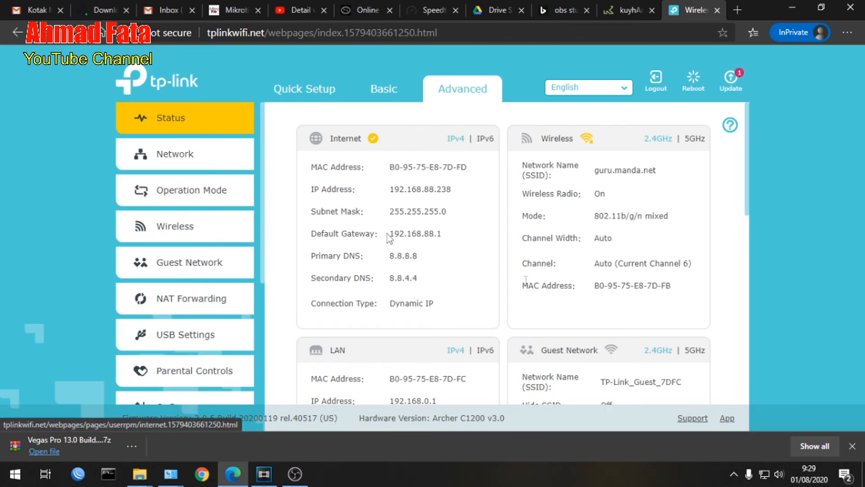
left_click(172, 163)
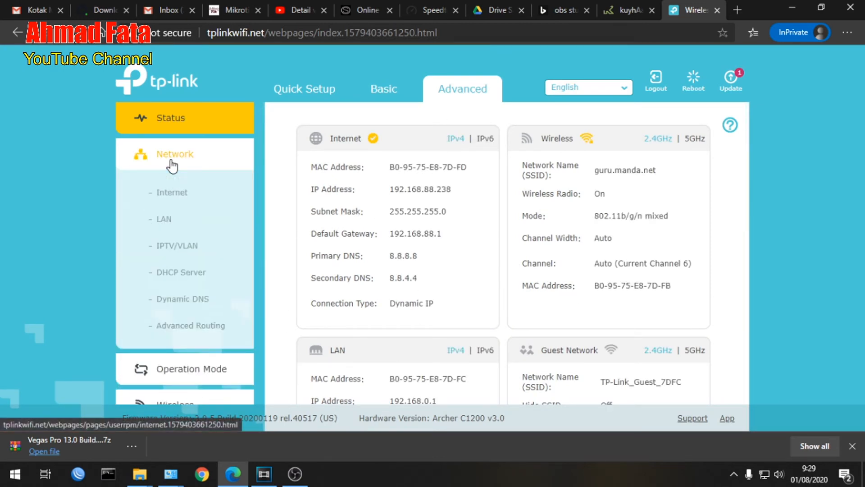
left_click(163, 195)
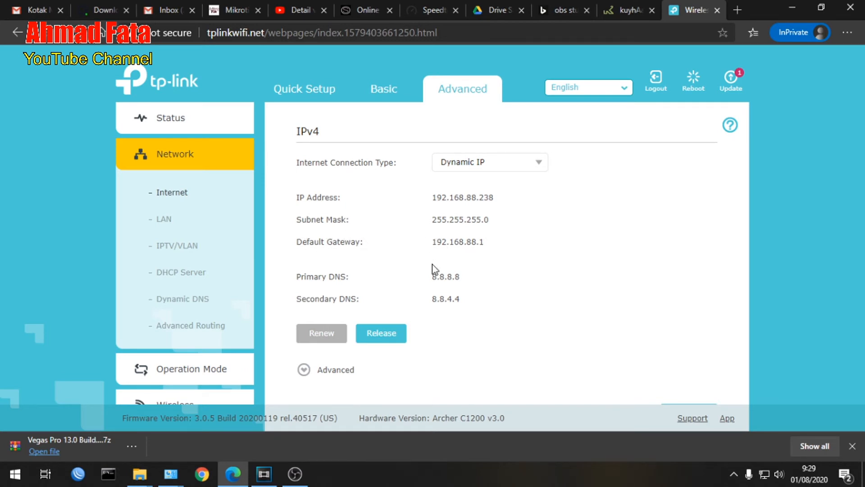
scroll(501, 206, "down", 1)
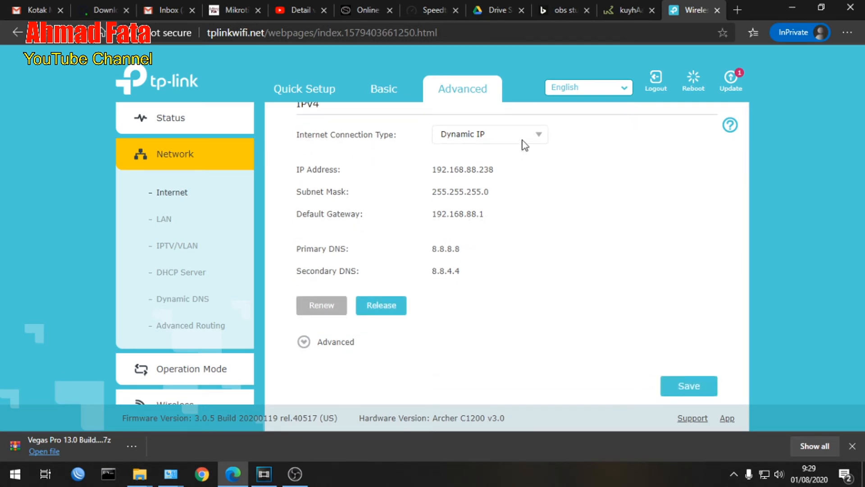
Examine the LAN address settings and the DHCP server's address pool, gateway and reservation options.
left_click(166, 221)
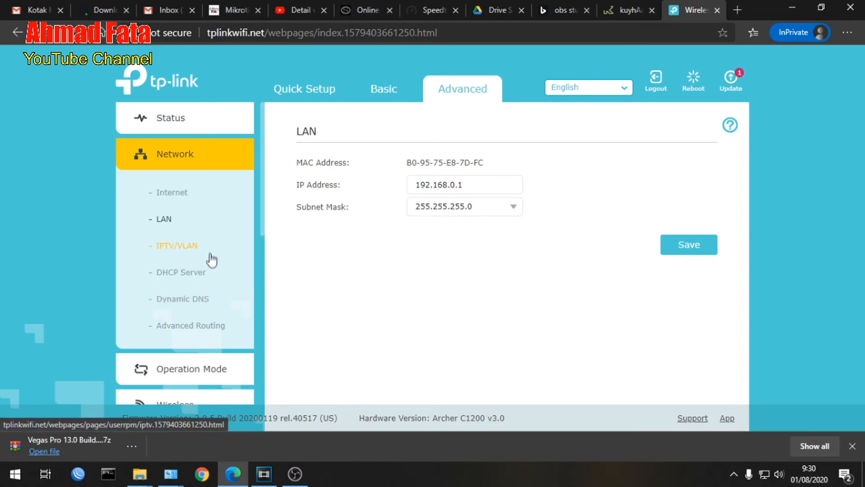
left_click(200, 274)
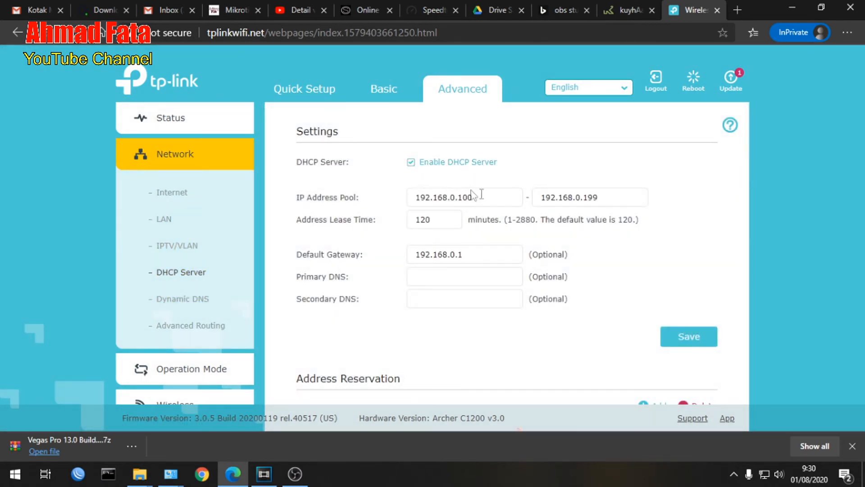
scroll(509, 225, "down", 1)
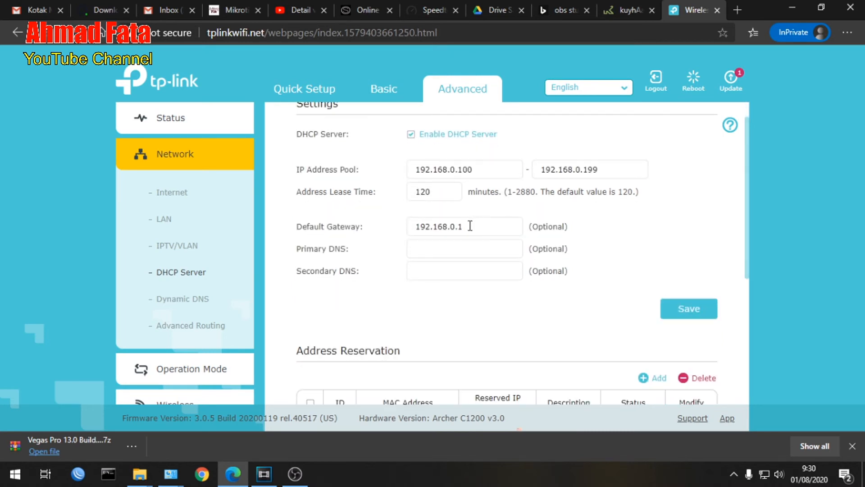
scroll(450, 232, "down", 1)
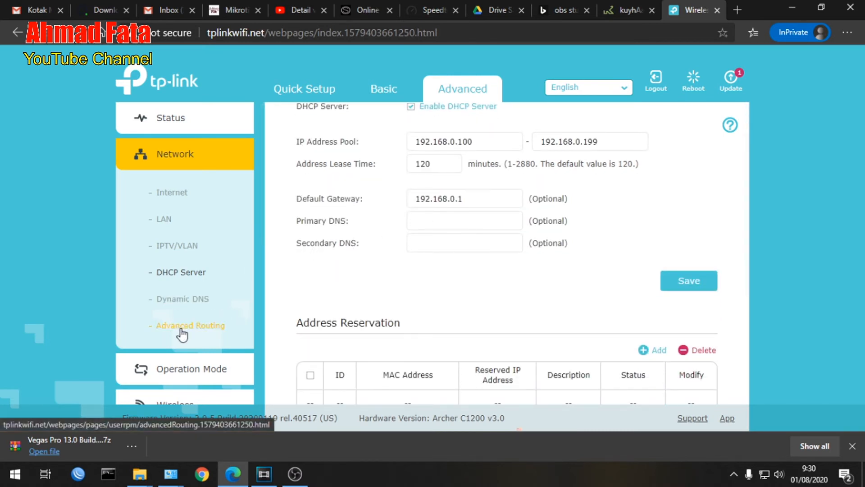
Examine the Dynamic DNS providers and the advanced routing page with its static routing and system routing tables.
left_click(192, 298)
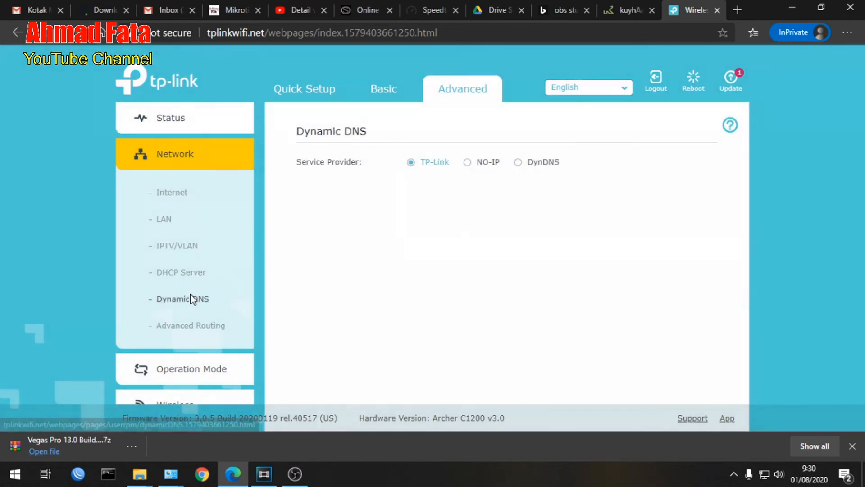
left_click(182, 325)
scroll(338, 290, "down", 1)
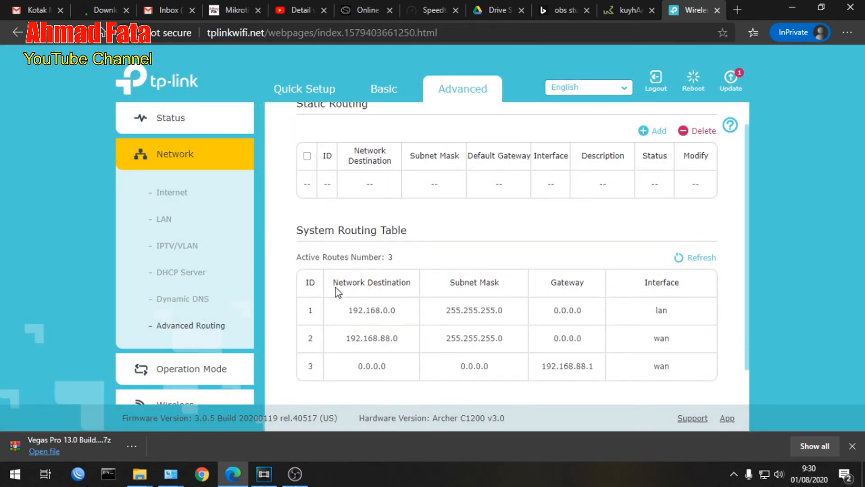
scroll(414, 302, "down", 1)
scroll(415, 303, "up", 1)
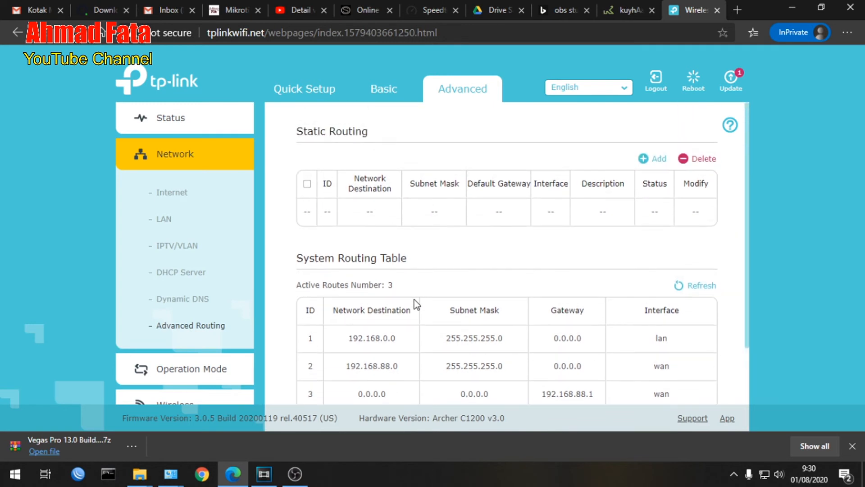
scroll(414, 306, "down", 2)
scroll(198, 350, "down", 2)
scroll(200, 351, "down", 2)
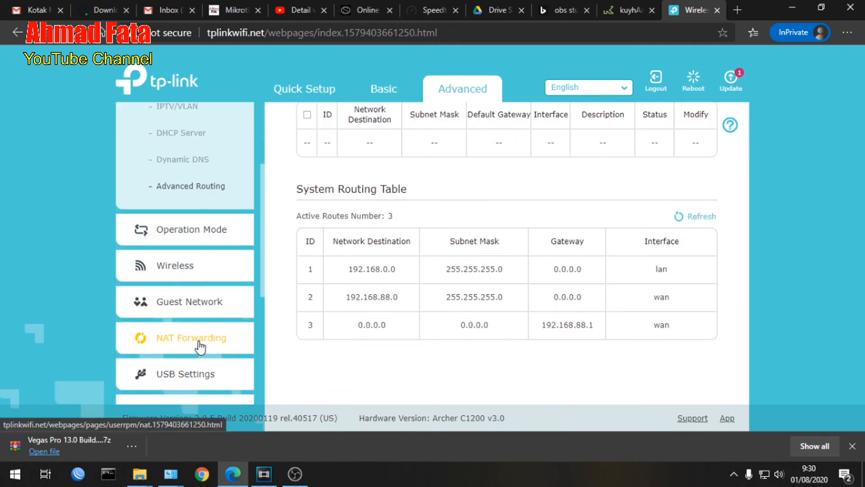
scroll(199, 316, "up", 1)
scroll(199, 313, "down", 1)
Examine the Router and Access Point choices of the operation mode settings.
left_click(195, 210)
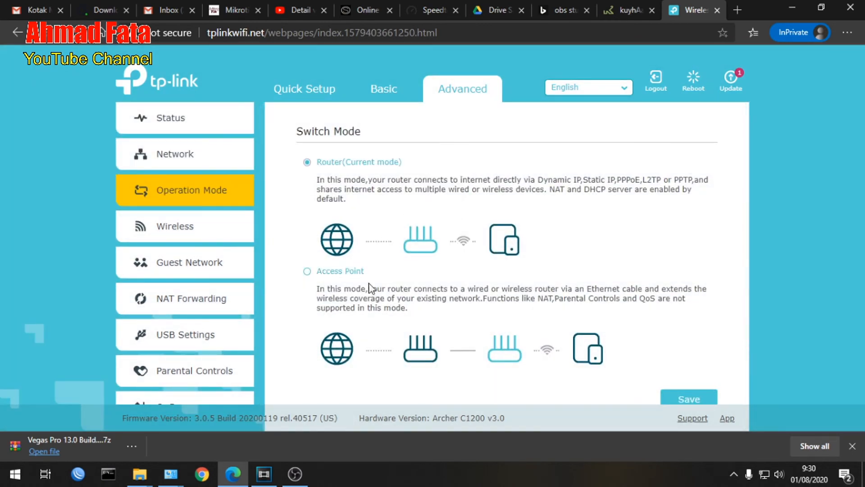
scroll(371, 288, "down", 1)
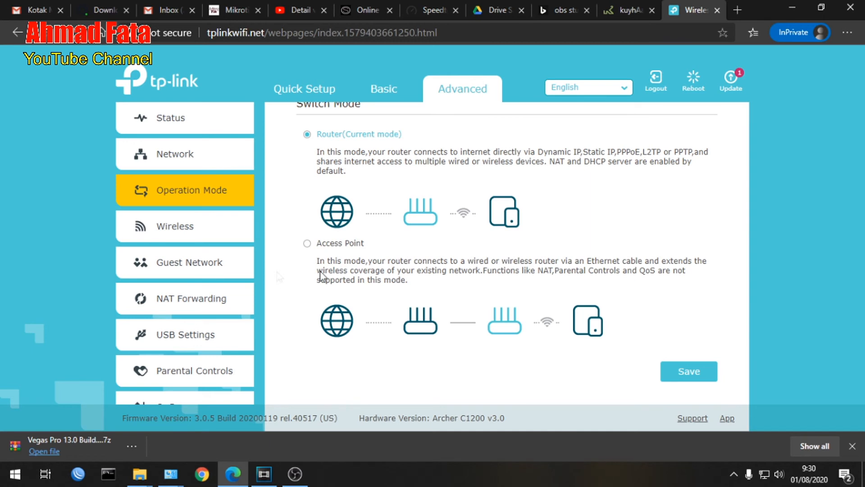
scroll(207, 253, "down", 1)
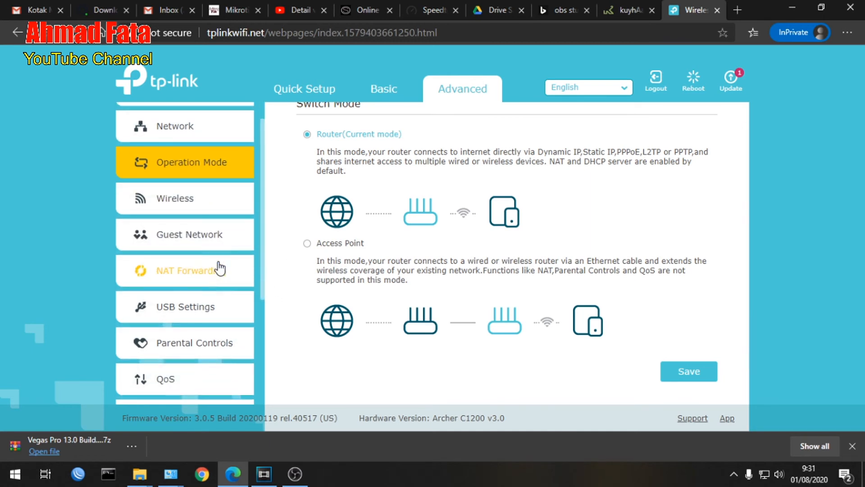
Look through the NAT Forwarding options and the remaining advanced categories, and expand System Tools.
left_click(207, 273)
scroll(206, 300, "down", 4)
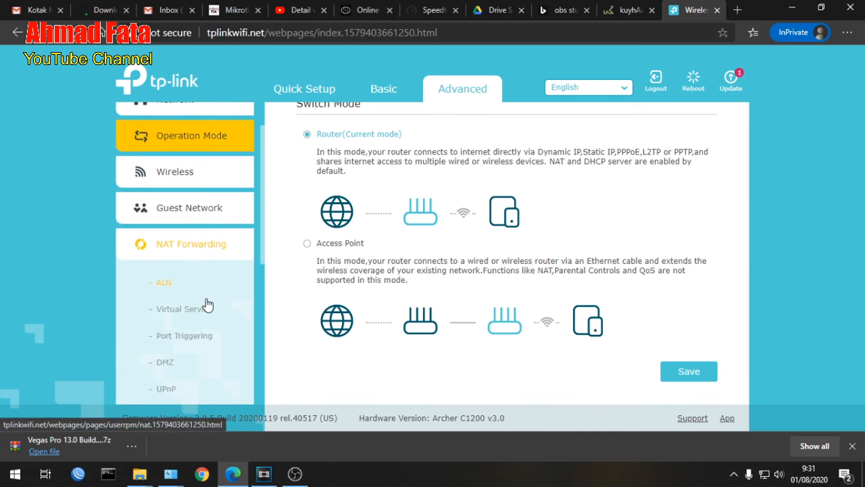
scroll(192, 334, "down", 5)
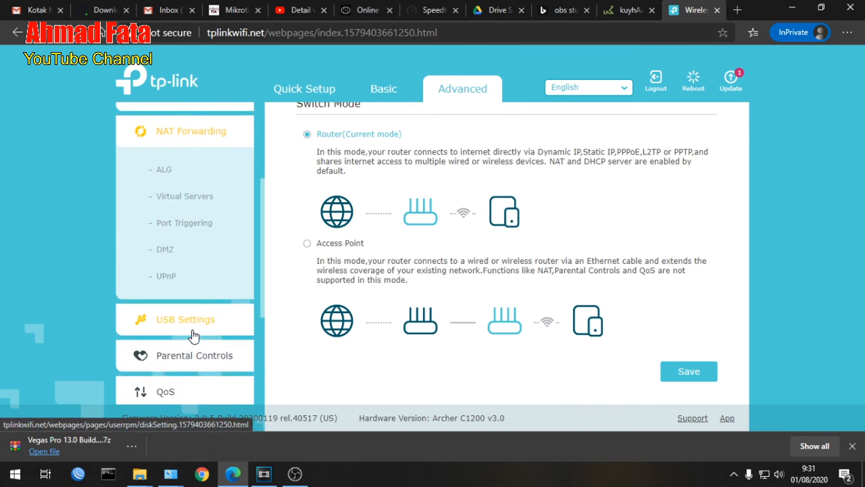
scroll(198, 331, "down", 3)
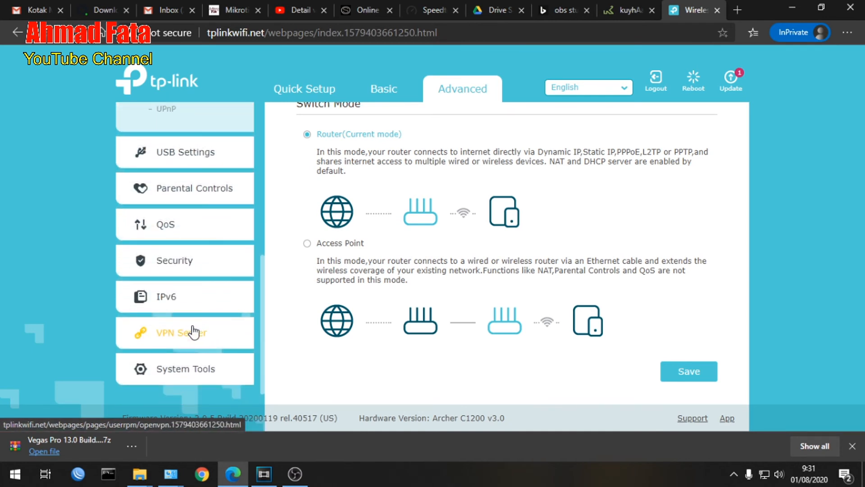
left_click(189, 356)
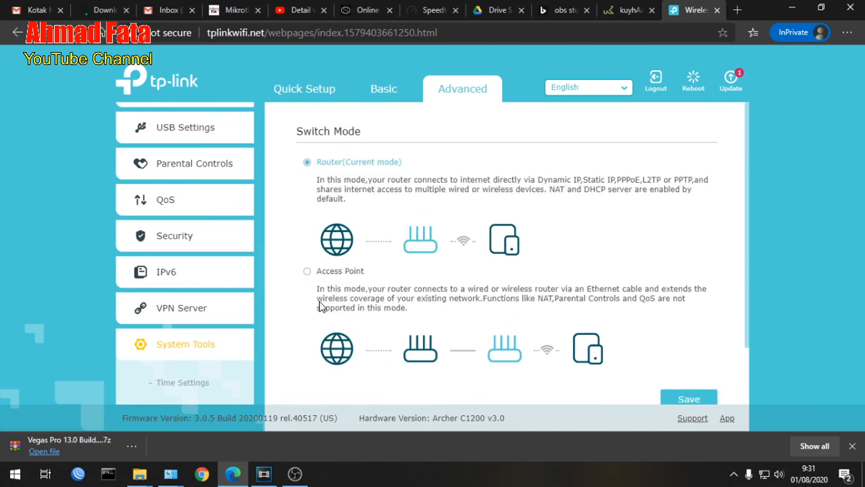
Examine the system time settings, including the time zone, NTP servers and daylight saving options.
left_click(178, 383)
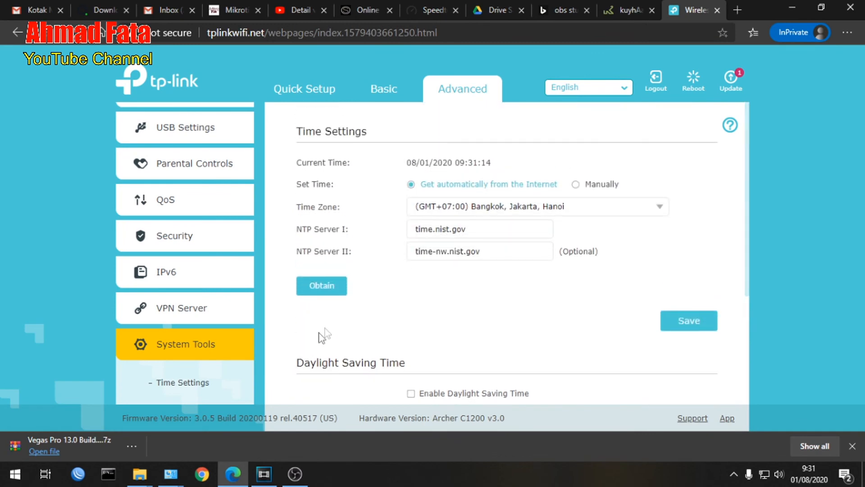
scroll(496, 257, "down", 2)
scroll(467, 269, "down", 3)
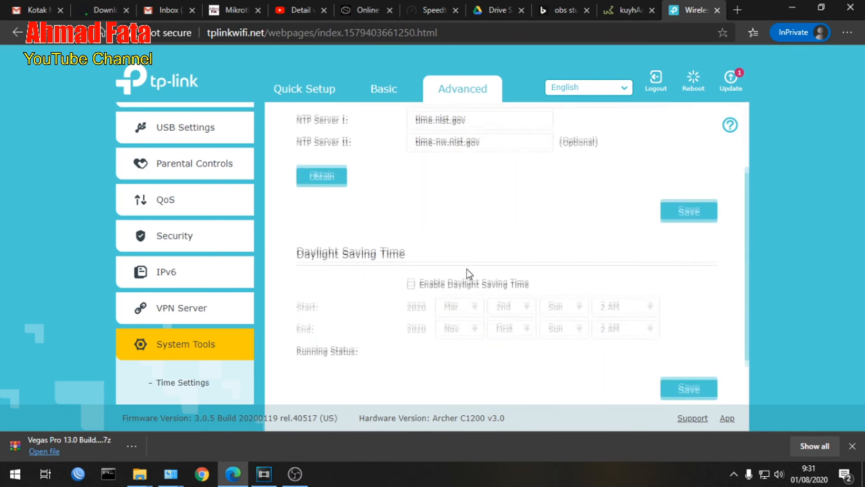
scroll(426, 280, "up", 3)
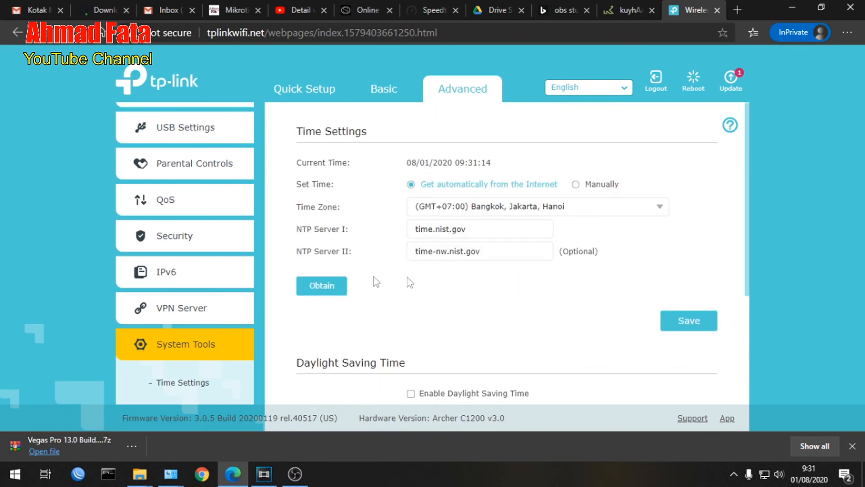
scroll(178, 163, "up", 3)
scroll(178, 164, "up", 2)
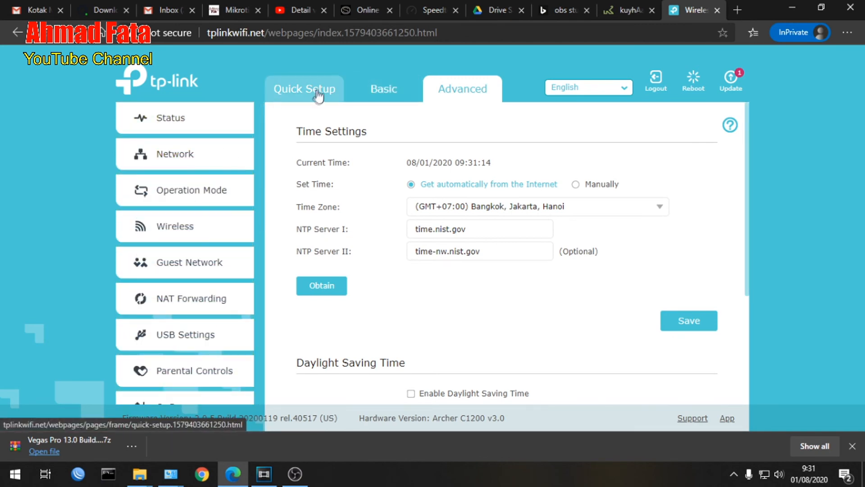
Review the basic network map with its connected clients and the internet connection status.
left_click(385, 88)
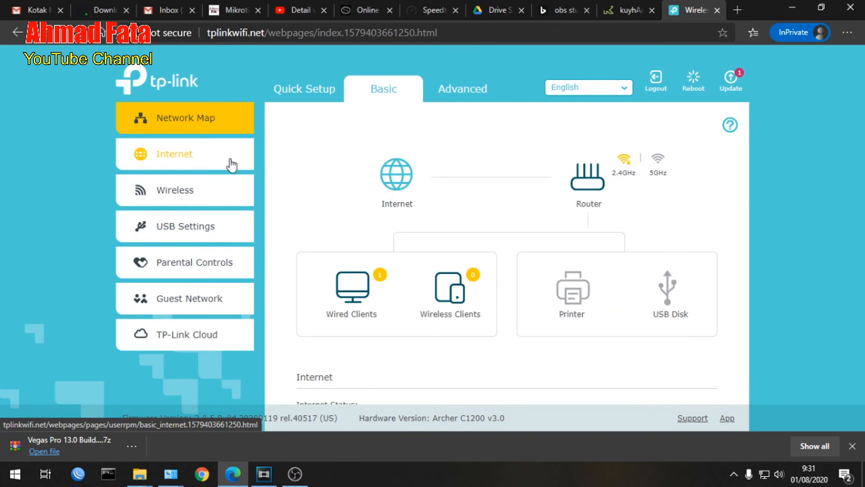
scroll(337, 229, "down", 2)
scroll(337, 230, "down", 2)
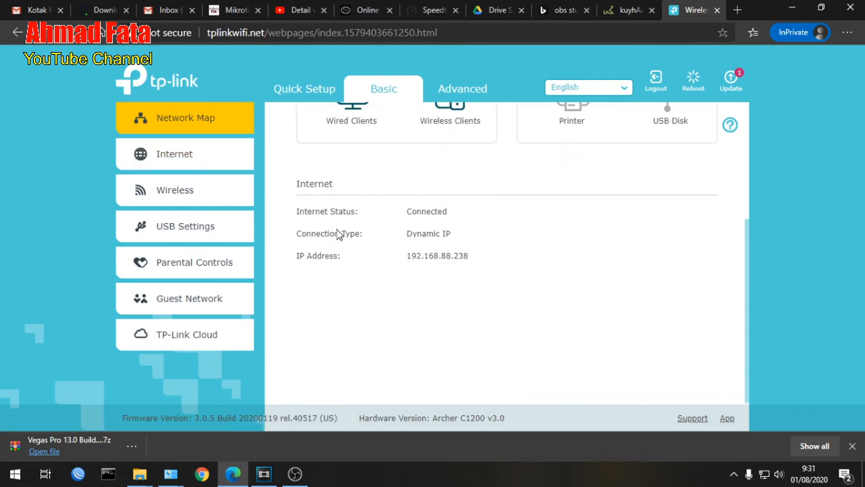
scroll(337, 230, "up", 4)
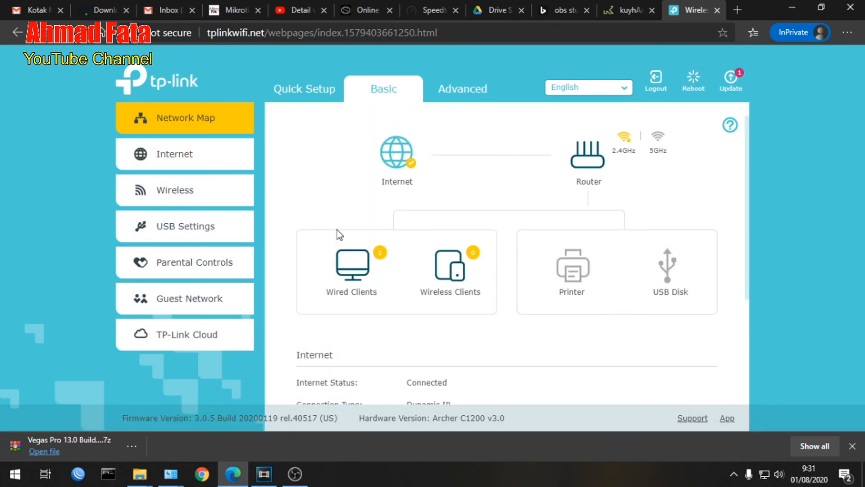
Examine the basic parental controls and the guest network options for the 2.4GHz and 5GHz bands.
left_click(189, 265)
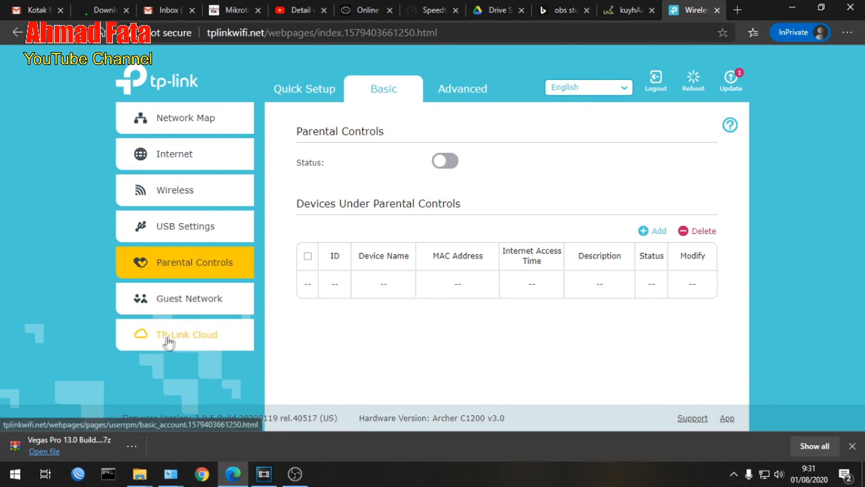
left_click(193, 297)
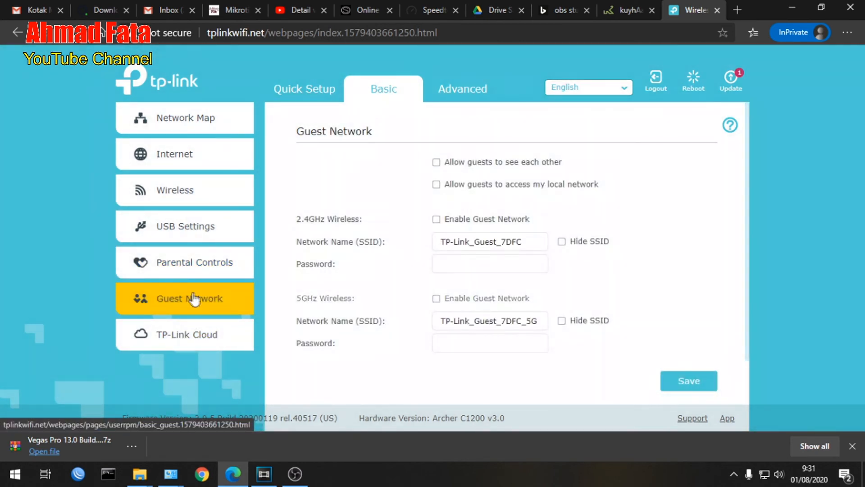
scroll(378, 298, "down", 1)
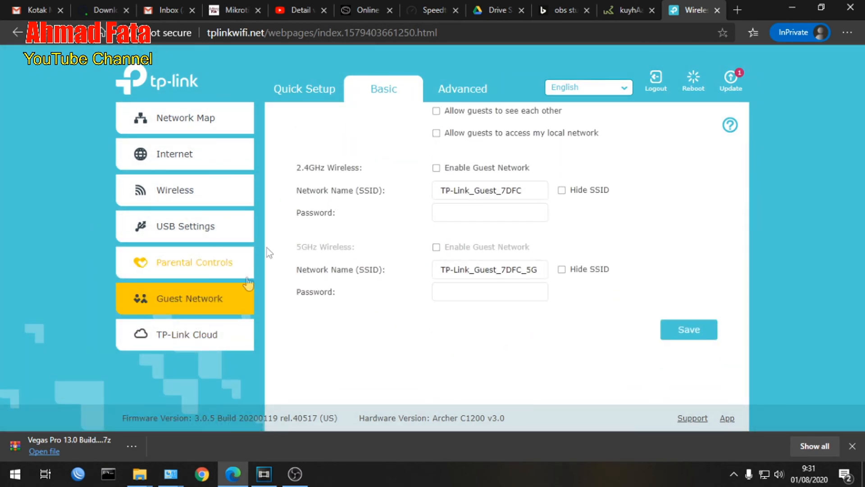
Review the advanced status overview covering internet, wireless, LAN, USB devices, performance and connected clients.
left_click(464, 90)
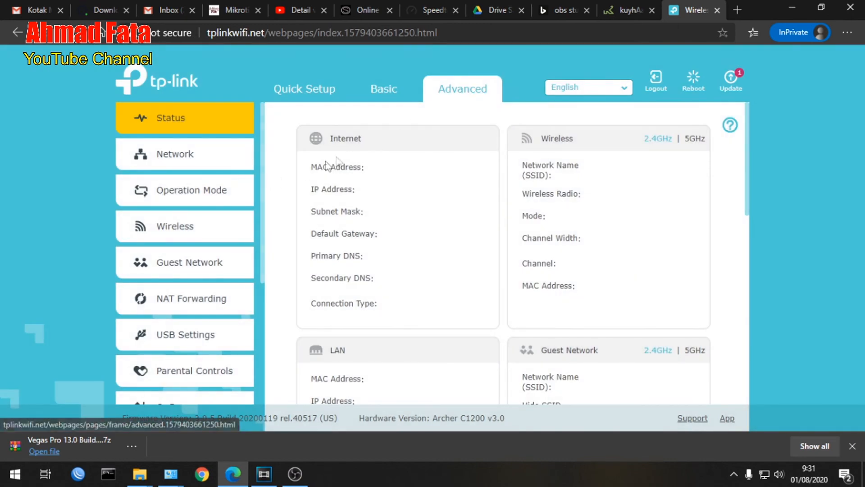
scroll(400, 205, "down", 5)
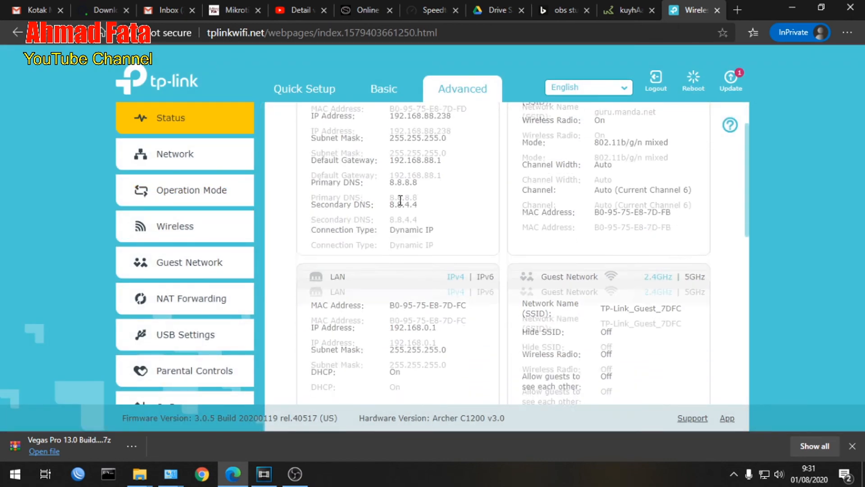
scroll(401, 205, "down", 3)
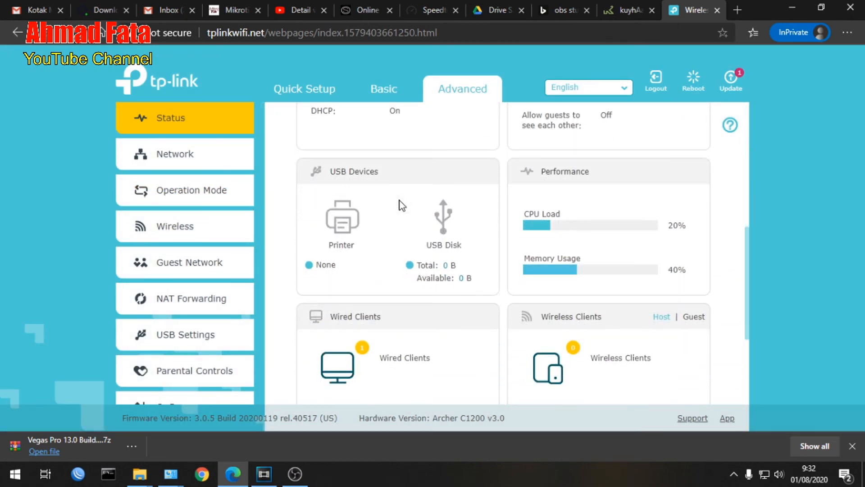
scroll(402, 205, "down", 2)
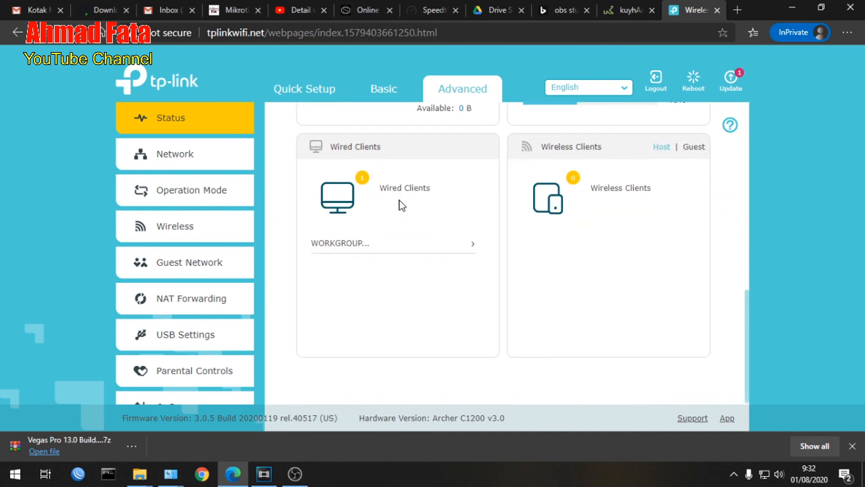
Revisit the advanced network settings for the LAN address and the DHCP server.
left_click(185, 159)
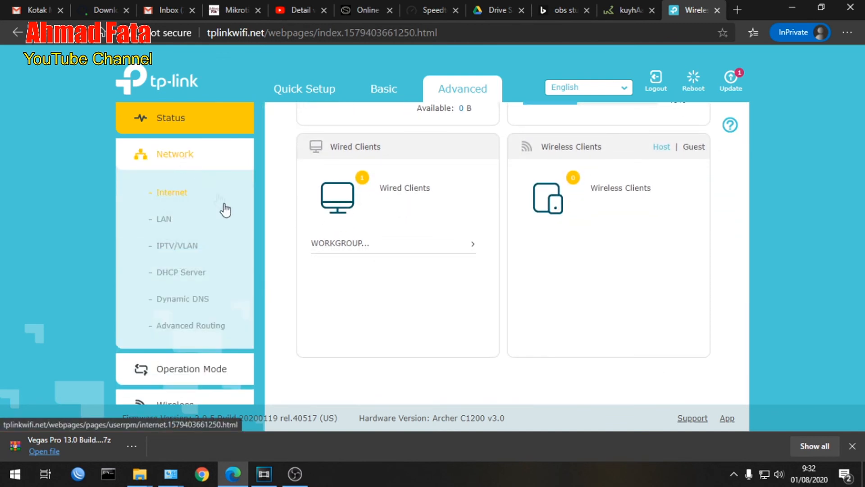
left_click(173, 223)
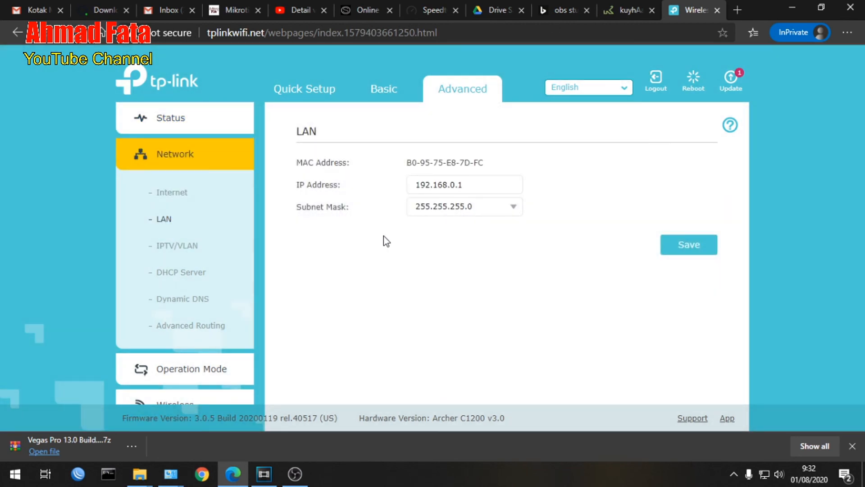
left_click(188, 274)
scroll(425, 276, "down", 5)
scroll(425, 276, "down", 2)
scroll(190, 317, "down", 1)
Recheck the static routing and system routing tables, and look over the remaining advanced categories.
left_click(202, 301)
scroll(465, 247, "down", 2)
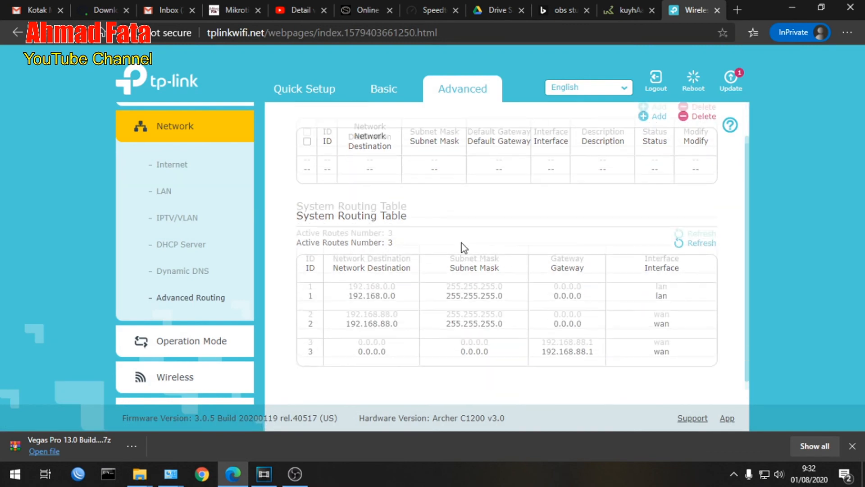
scroll(464, 247, "down", 1)
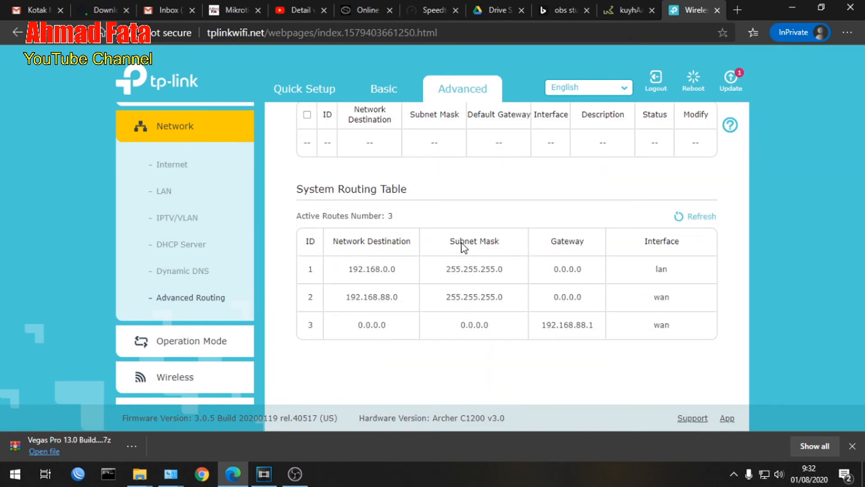
scroll(465, 247, "up", 2)
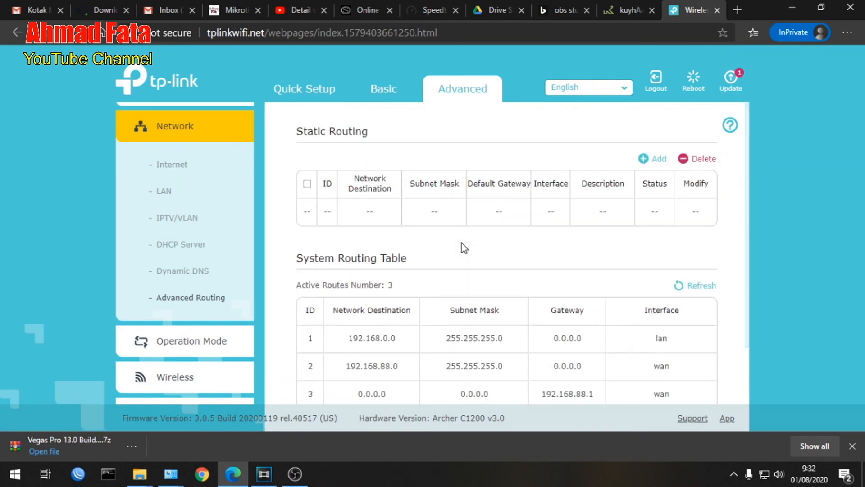
scroll(183, 296, "down", 3)
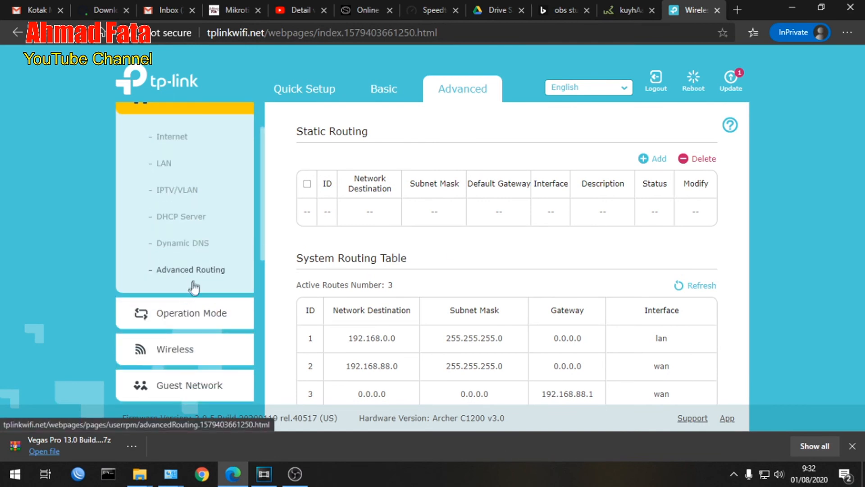
scroll(181, 281, "down", 5)
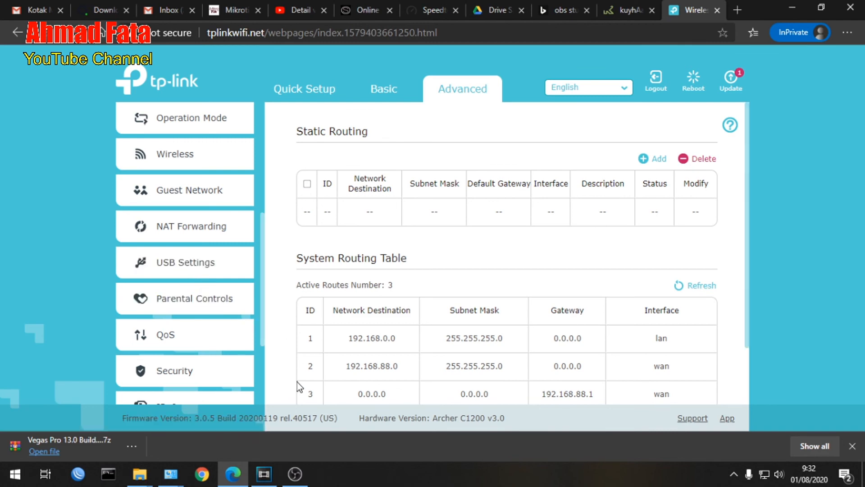
left_click(295, 474)
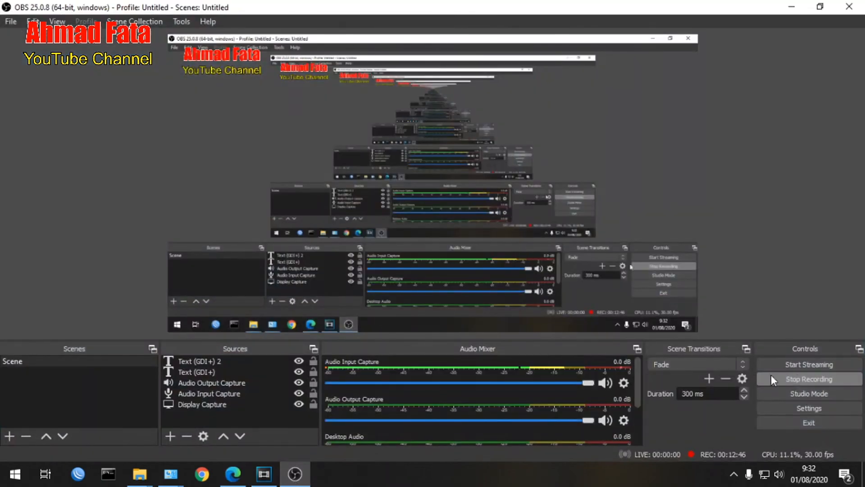